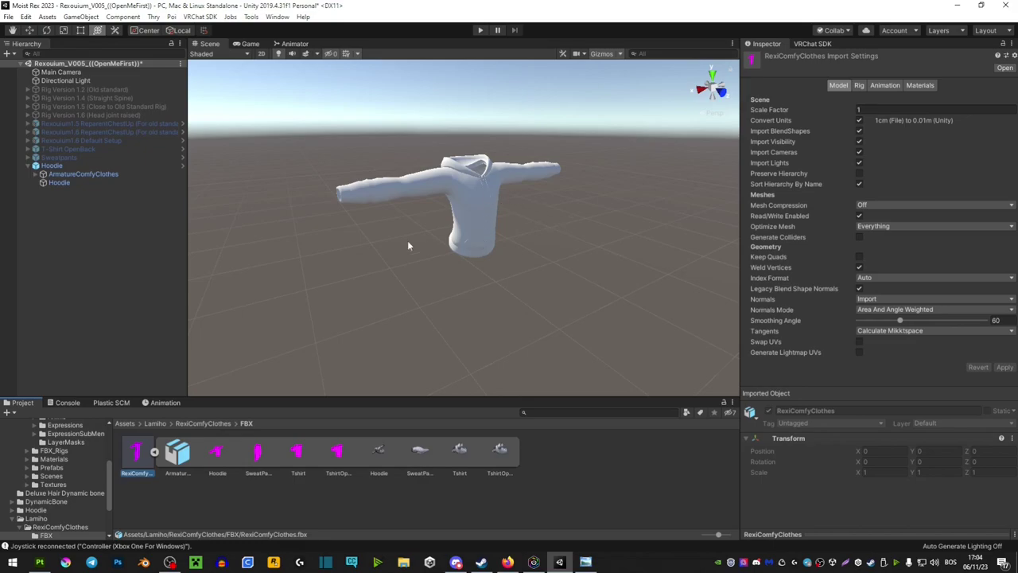
Step: Select the Hoodie mesh inside the Hoodie object and locate its source mesh in the project assets
left_click(52, 165)
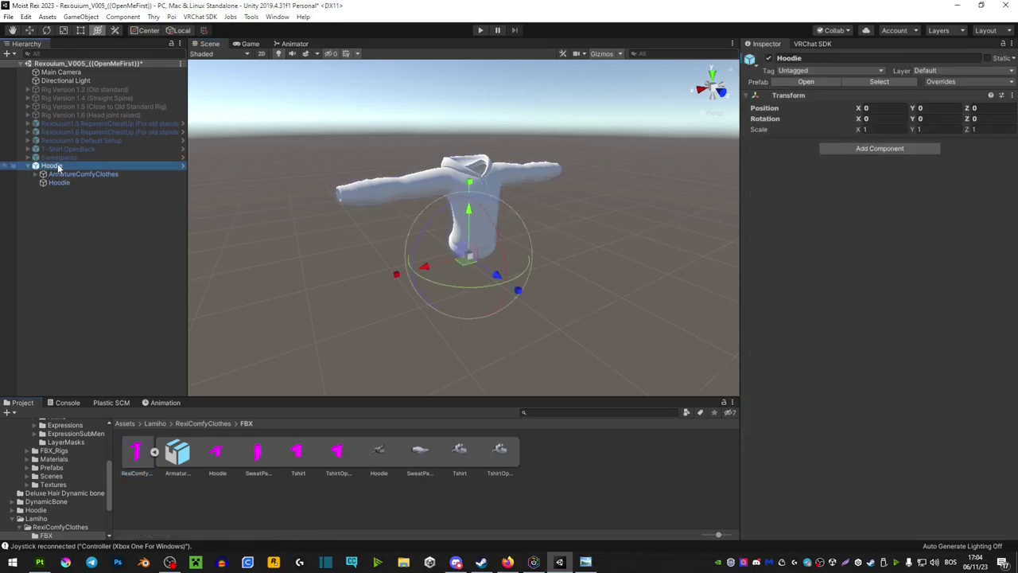
left_click(28, 165)
left_click(96, 184)
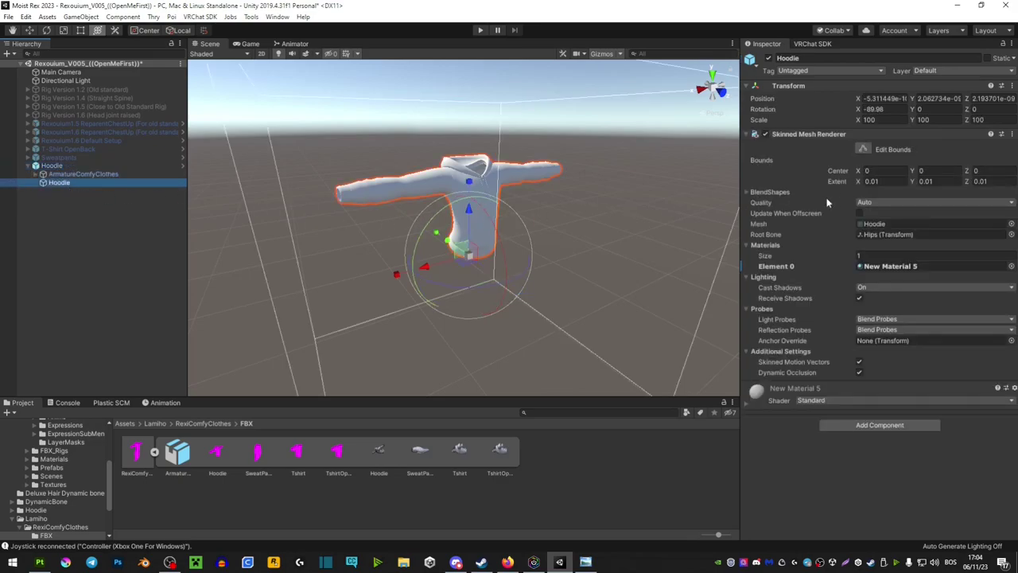
left_click(876, 224)
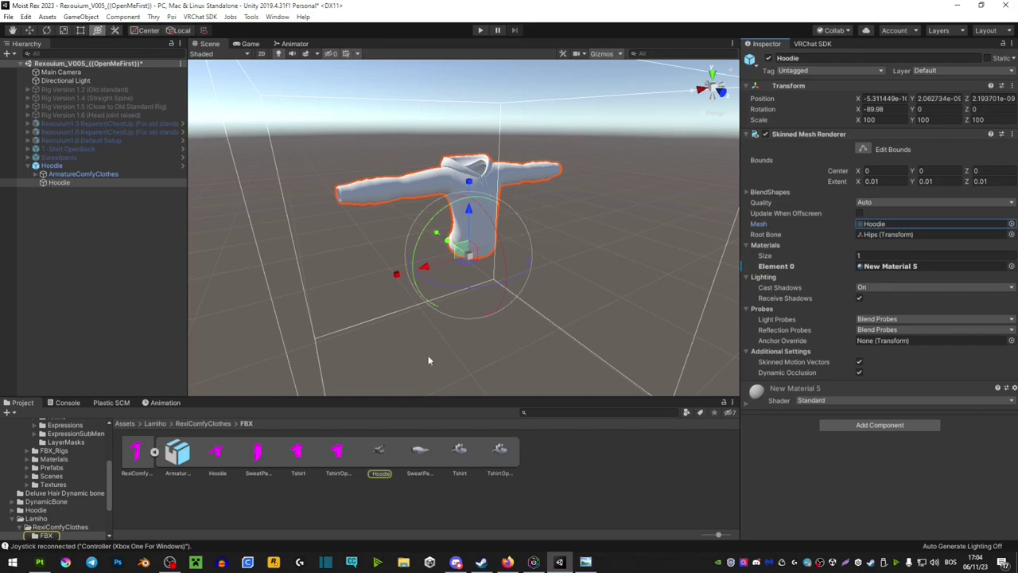
Step: Reveal the RexiComfyClothes model file in the file explorer, and close that folder window
right_click(148, 454)
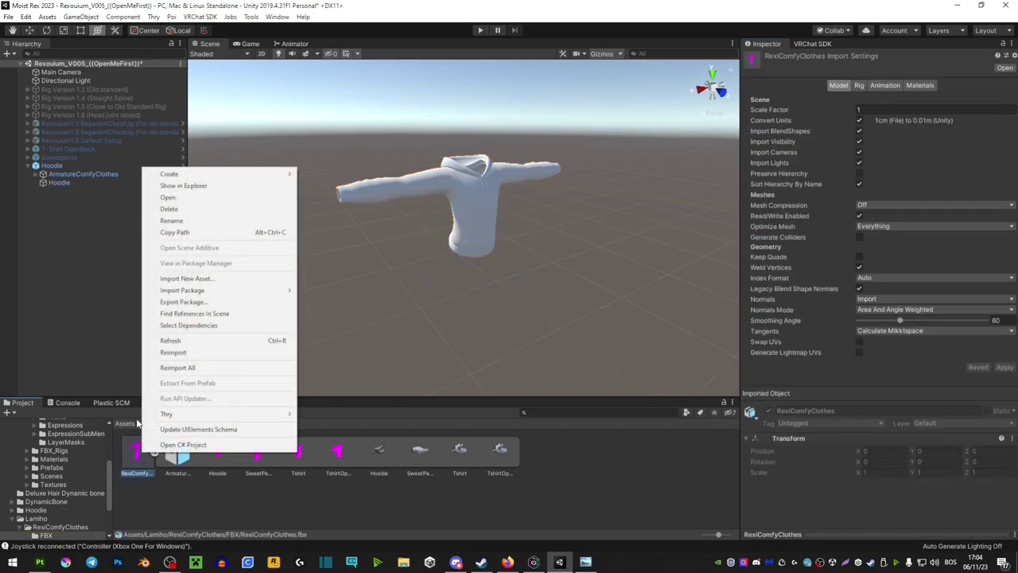
left_click(172, 187)
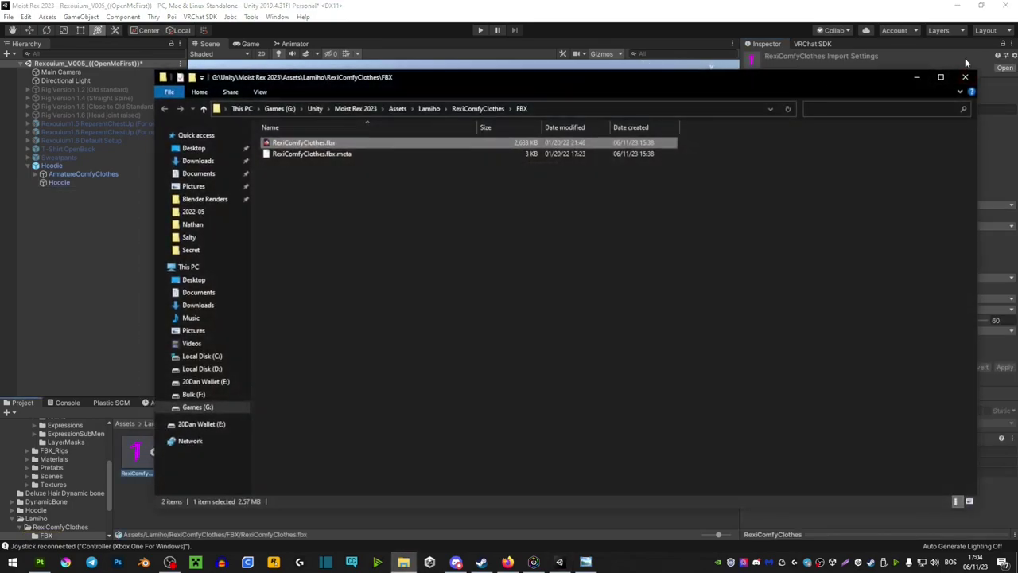
left_click(965, 70)
Step: Switch to Adobe Substance 3D Painter and add a fill layer with a paint effect above Fill layer 2 for the Hoodie
left_click(953, 6)
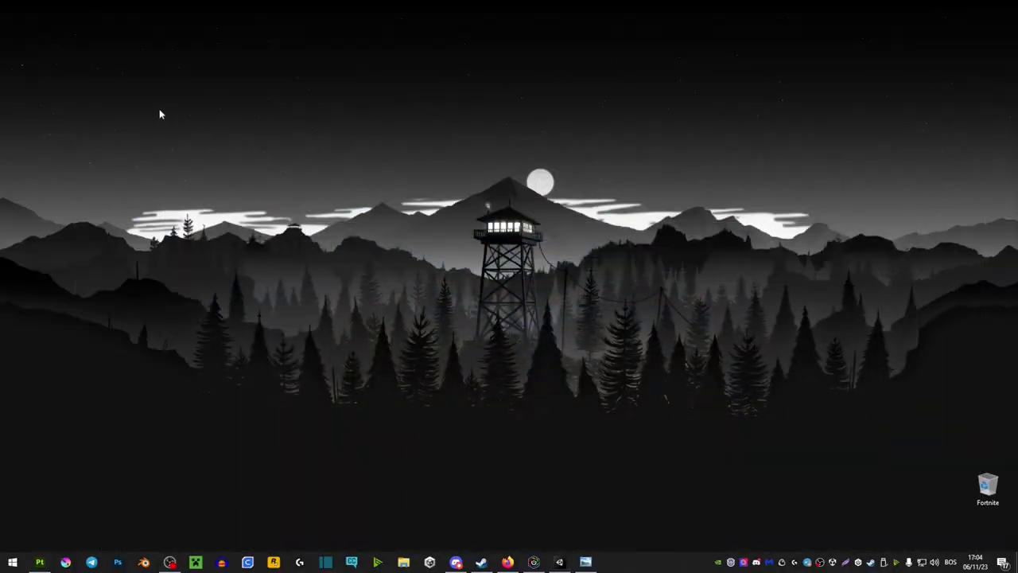
left_click(40, 562)
left_click_drag(483, 273, 445, 282, "alt")
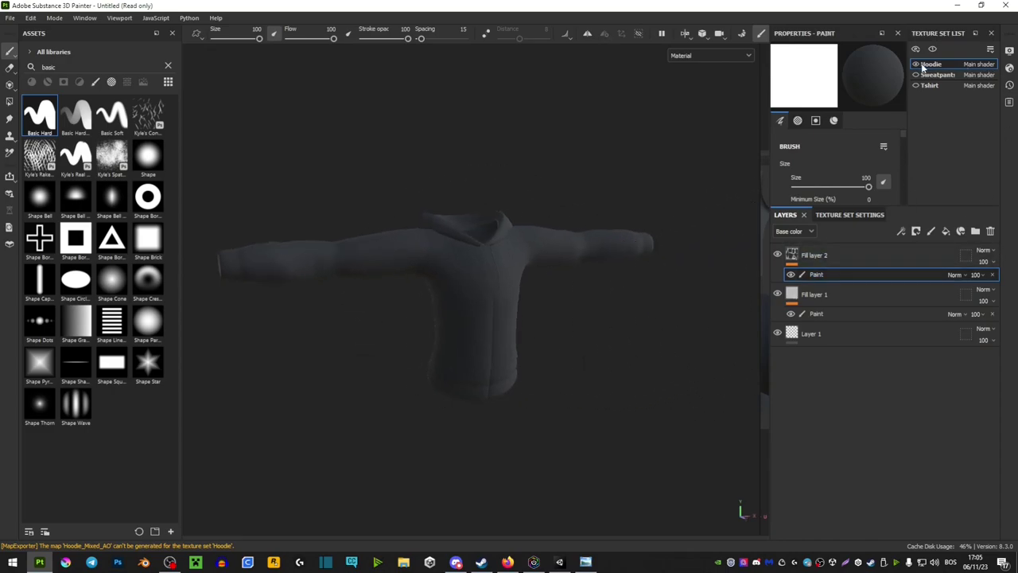
left_click(946, 232)
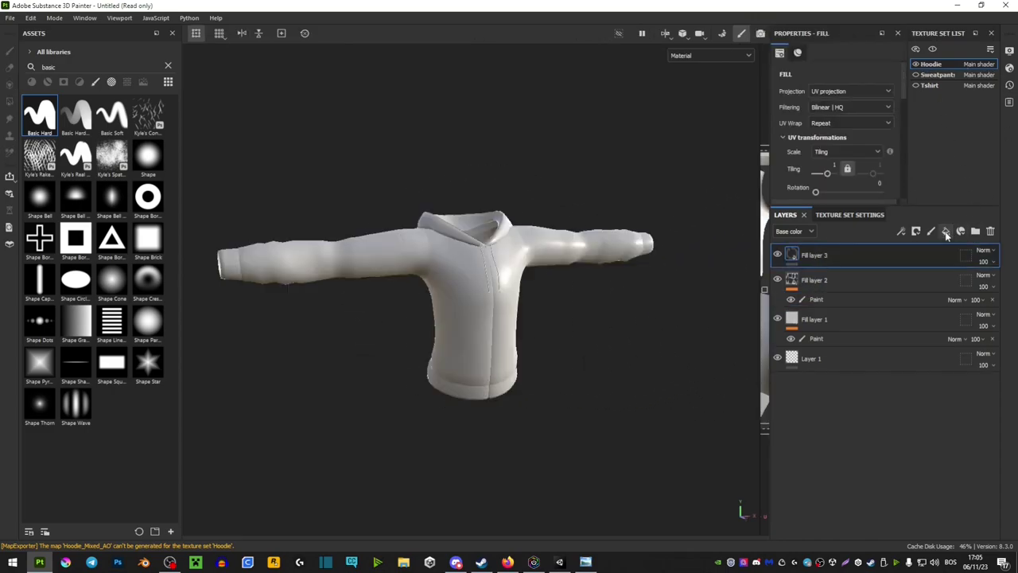
right_click(832, 262)
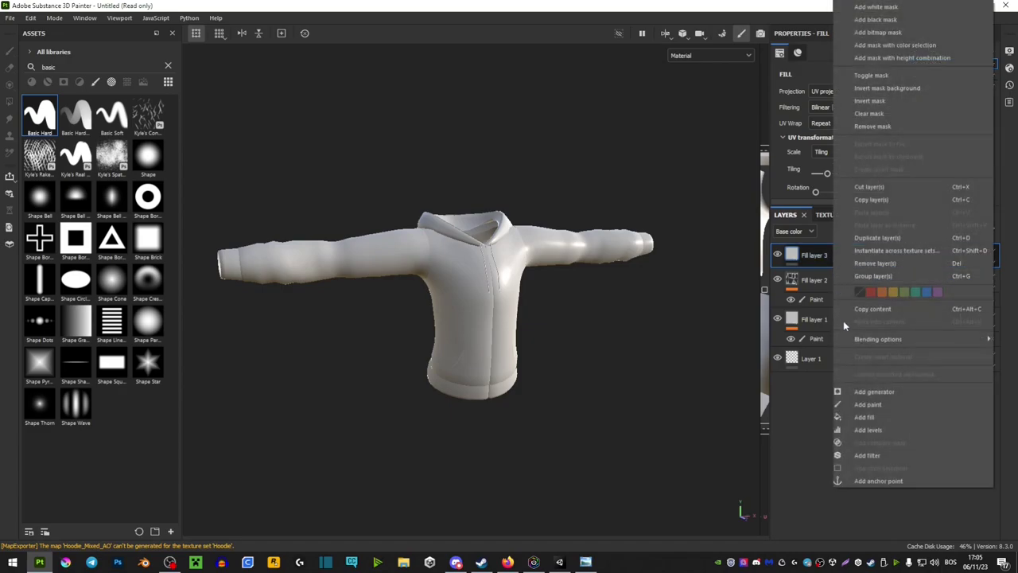
left_click(851, 403)
Step: Reduce the brush size to 47.11 and turn on symmetry across the hoodie's centre
left_click_drag(574, 338, 529, 330, "alt")
right_click_drag(529, 330, 485, 311, "ctrl")
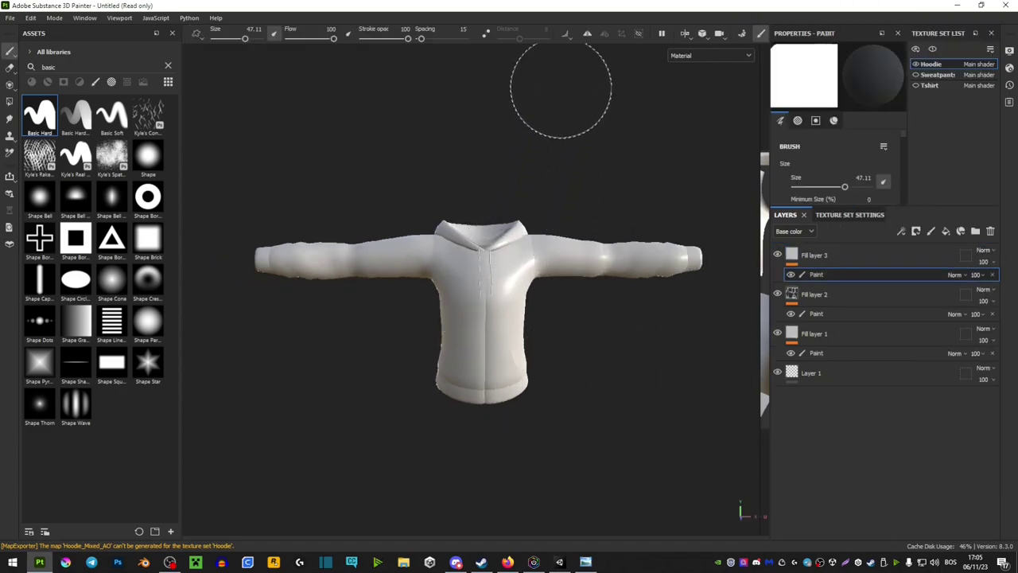
left_click(588, 34)
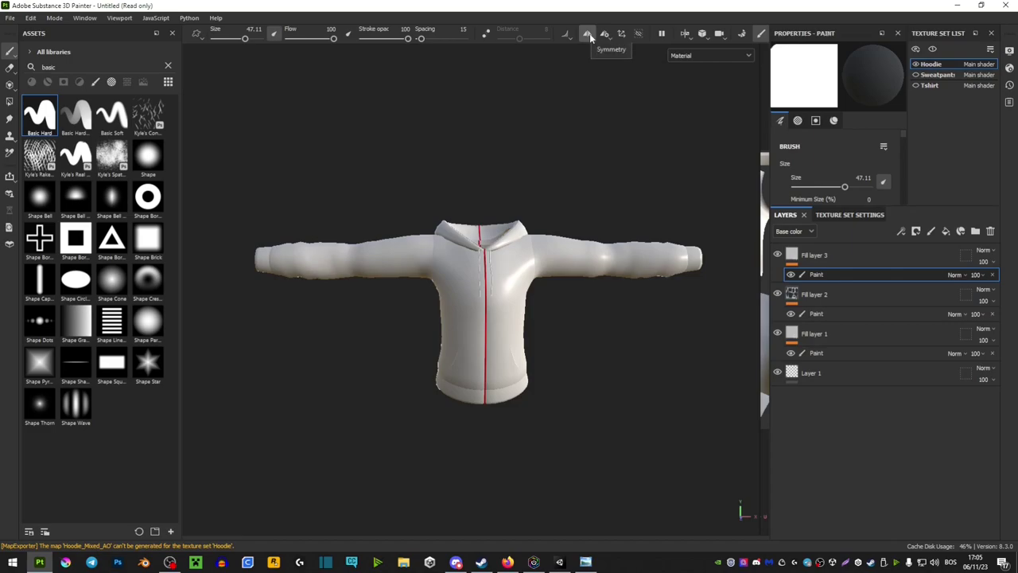
Step: Try a wavy mirrored stroke along the sleeve and down the front with brush size 2.78, and undo it
right_click_drag(453, 234, 405, 256, "ctrl")
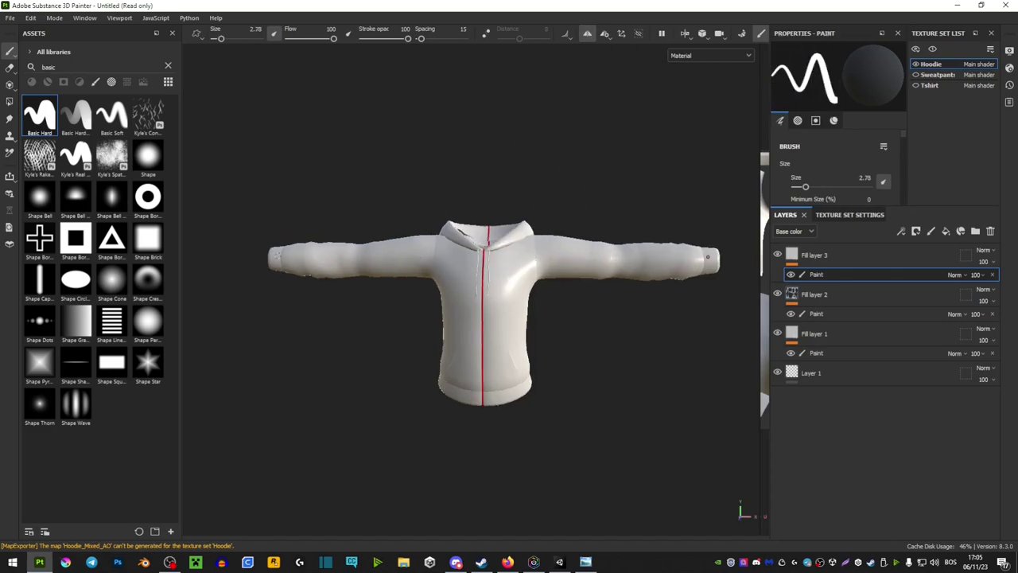
mouse_move(270, 258)
left_mouse_down()
mouse_move(377, 256)
mouse_move(460, 283)
mouse_move(467, 366)
left_mouse_up()
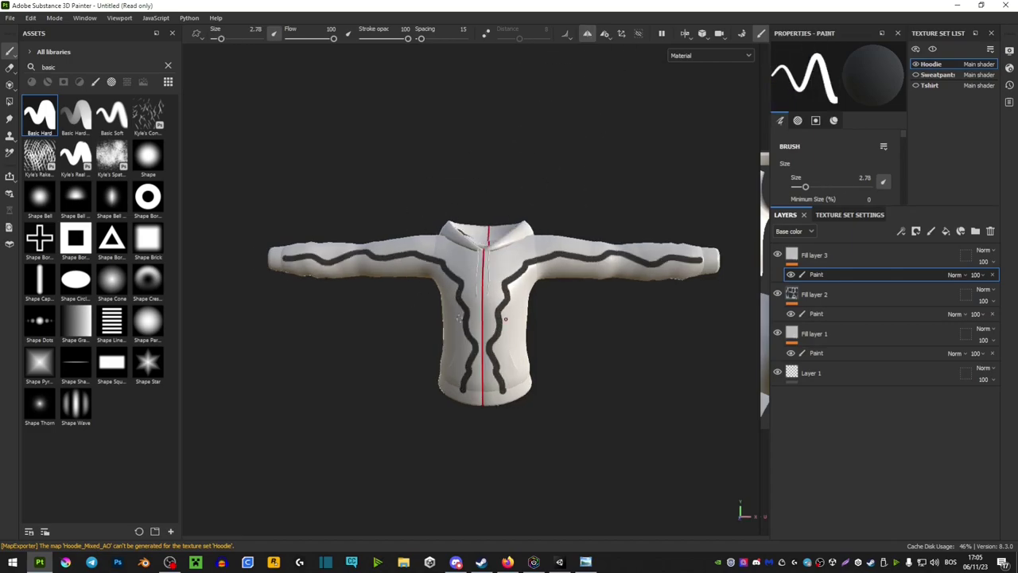
key("ctrl+z")
Step: Search the assets for "basic", try the Basic brushes, and choose Basic Hard
double_click(65, 66)
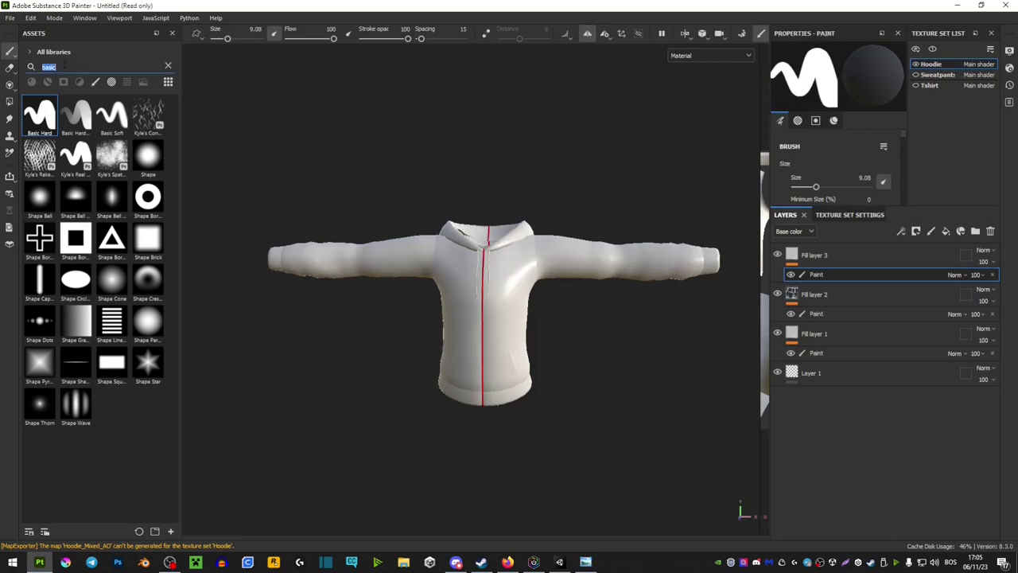
key("BackSpace")
type("basi")
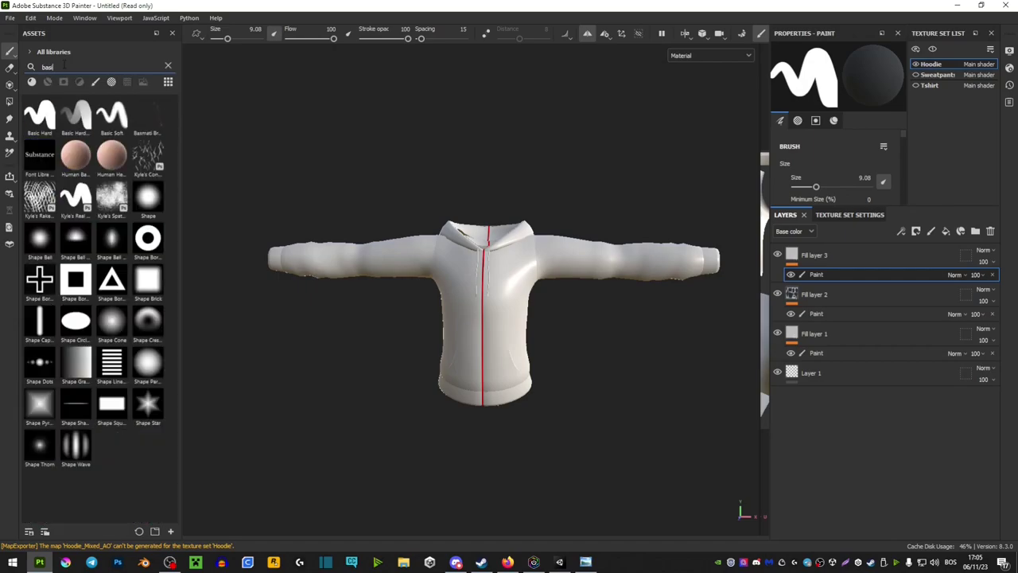
type("c")
left_click(40, 116)
left_click(75, 115)
left_click(112, 118)
left_click(42, 120)
left_click(76, 120)
left_click(112, 120)
left_click(41, 121)
Step: Enlarge the brush and paint the hoodie's front with the dark base color on Fill layer 3's paint effect
right_click_drag(469, 312, 513, 315, "ctrl")
mouse_move(513, 316)
left_mouse_down("alt")
mouse_move(518, 245)
mouse_move(449, 292)
left_mouse_up("alt")
right_click_drag(449, 292, 462, 292, "ctrl")
mouse_move(459, 276)
left_mouse_down()
mouse_move(533, 257)
mouse_move(514, 223)
mouse_move(547, 259)
mouse_move(402, 303)
mouse_move(266, 215)
mouse_move(431, 329)
mouse_move(512, 295)
mouse_move(564, 291)
mouse_move(462, 264)
left_mouse_up()
scroll(563, 291, "up", 3)
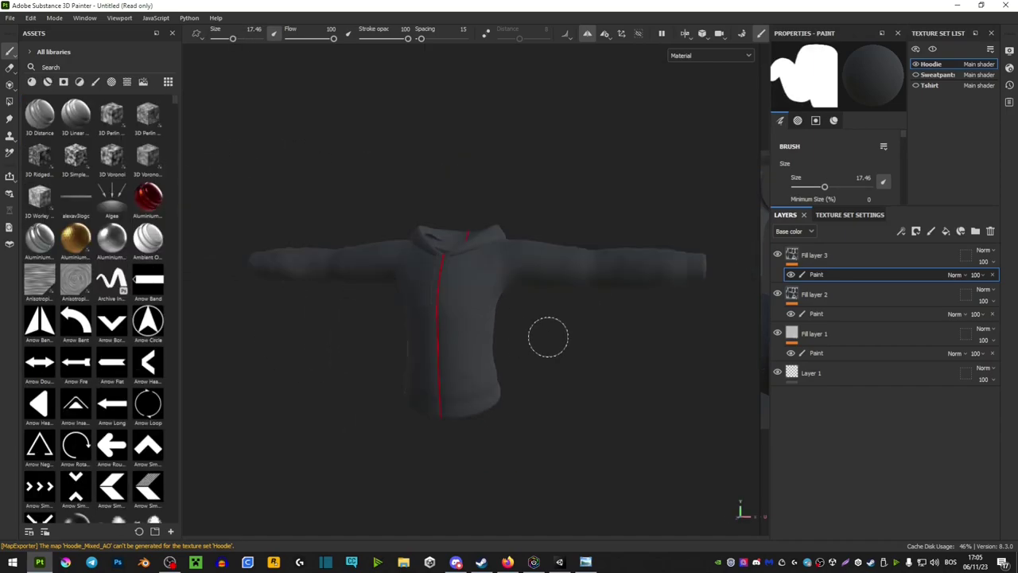
Step: Search the assets for "shape", choose the Triangle shape for the brush, and set its base color to blue 0080E7
type("shape")
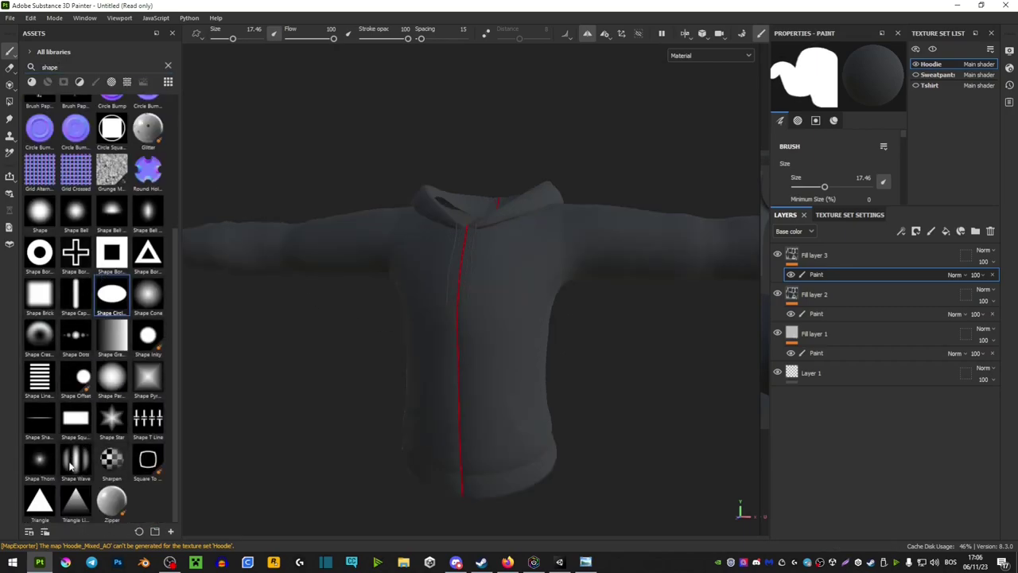
left_click(40, 500)
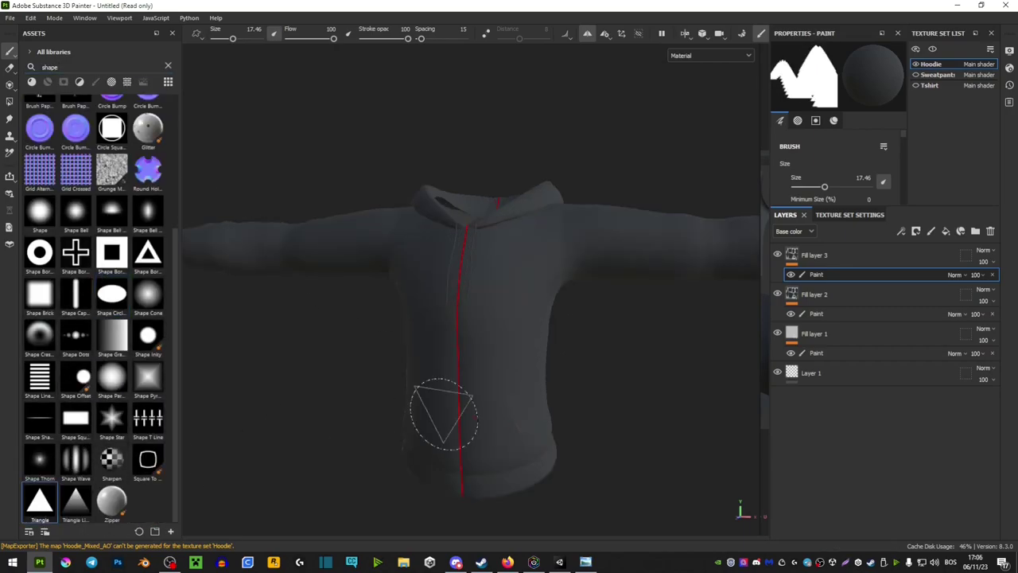
left_click(797, 121)
left_click(817, 125)
scroll(831, 182, "down", 3)
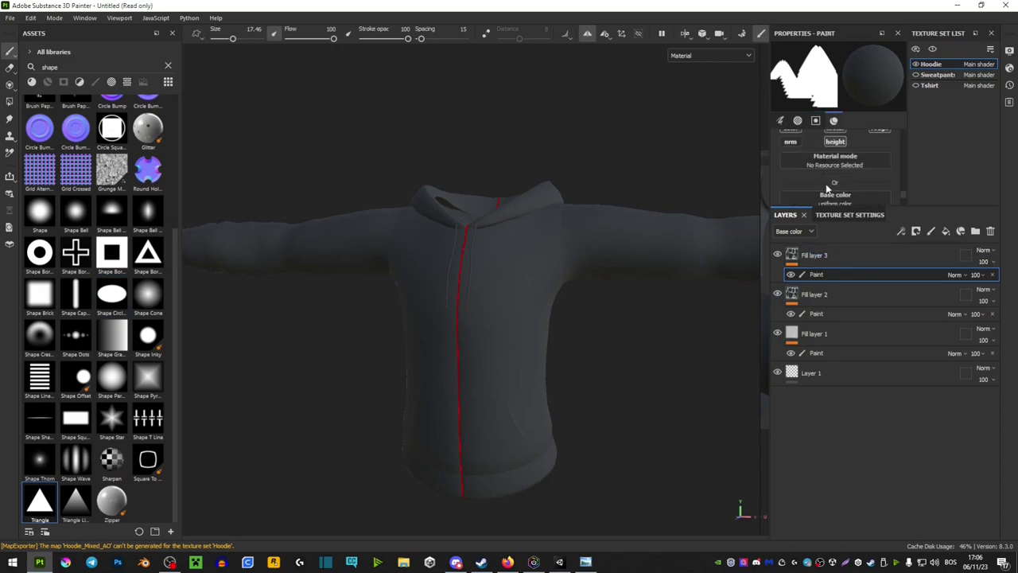
scroll(826, 187, "down", 1)
left_click(825, 182)
left_click_drag(886, 250, 951, 231)
Step: Try stamping mirrored blue triangles over the hoodie's front and sleeves, and undo the stamps
left_click(497, 419)
left_click(488, 339)
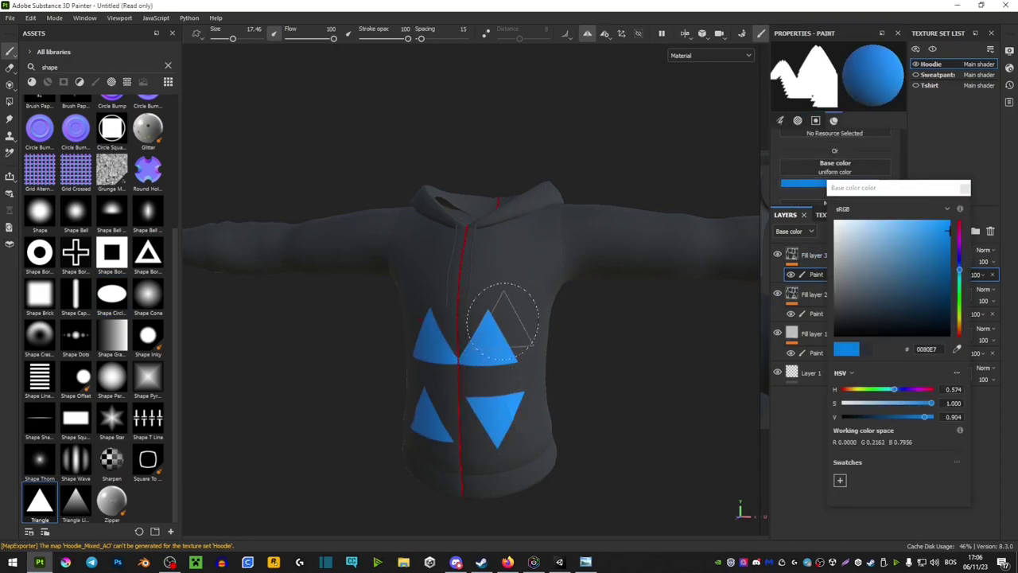
left_click(539, 250)
left_click(646, 230)
left_click(492, 278)
key("ctrl+z")
key("ctrl+z")
key("ctrl+z")
key("ctrl+z")
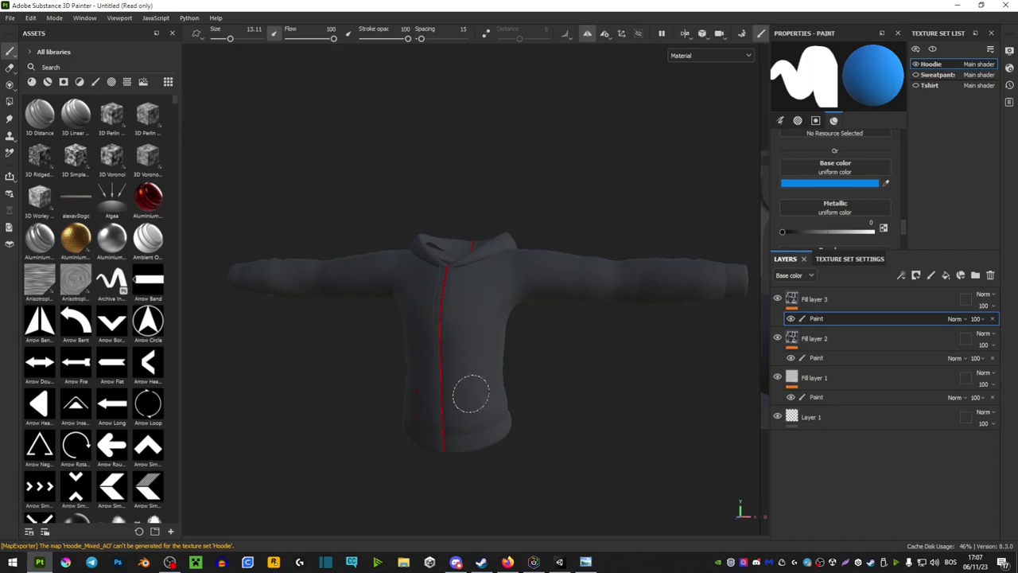
Step: Search the assets for "material", try several fabrics, and load the blue Fabric Rough material into the brush
left_click(43, 66)
type("material")
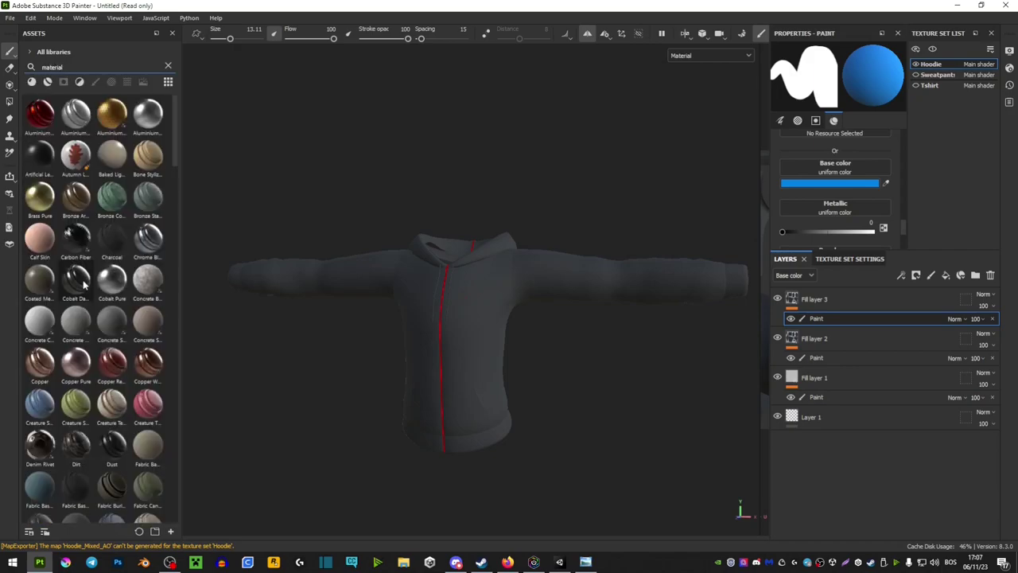
scroll(80, 310, "down", 6)
left_click(68, 311)
left_click(69, 347)
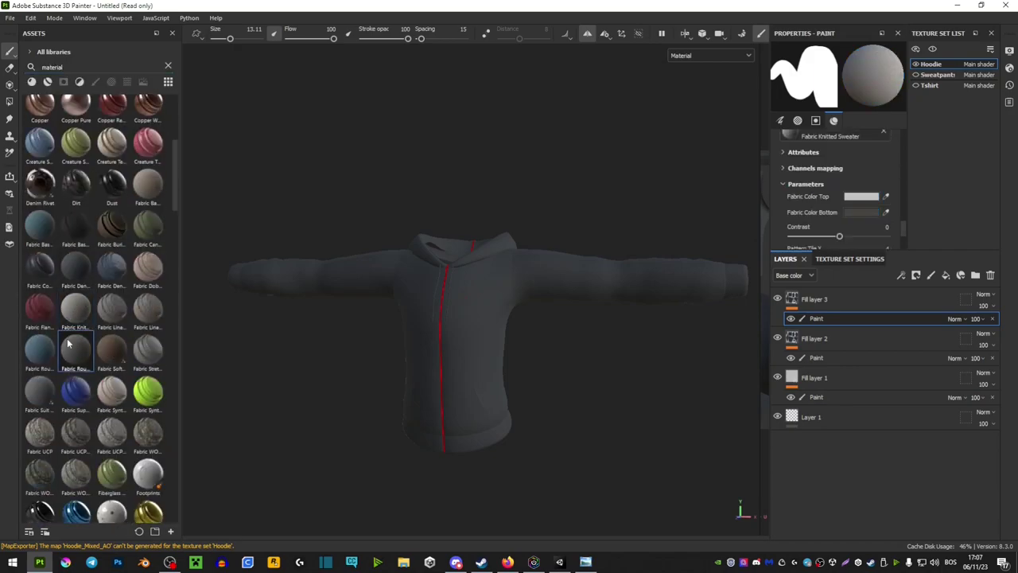
left_click(46, 352)
left_click(105, 354)
left_click(70, 356)
left_click(46, 355)
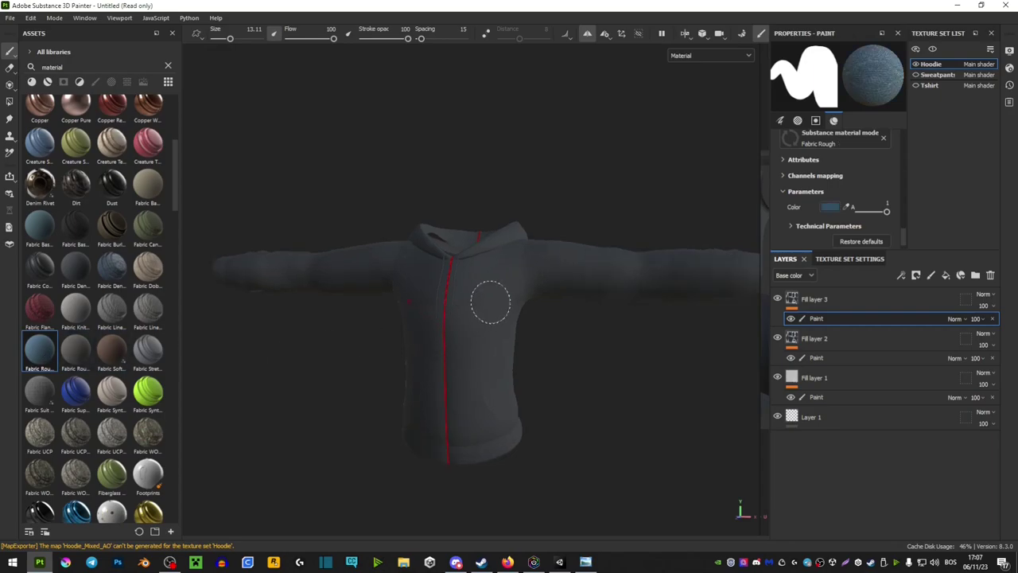
Step: Enlarge the brush to 73.67 and cover the hoodie's body, sleeves and hood with the Fabric Rough material
right_click_drag(489, 298, 541, 298, "ctrl")
left_click(38, 356)
left_click_drag(473, 356, 460, 310, "alt")
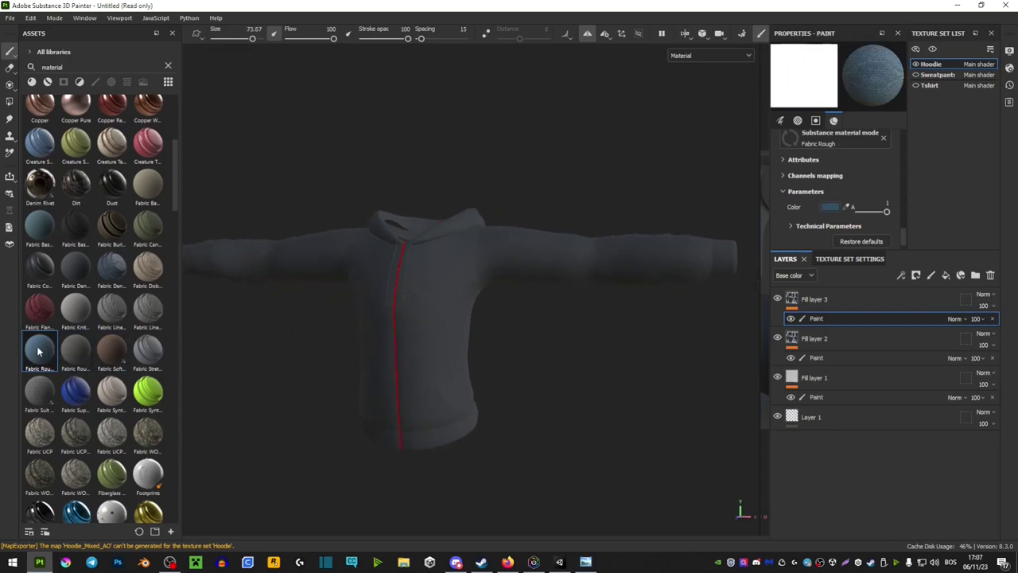
mouse_move(411, 355)
left_mouse_down()
mouse_move(473, 261)
mouse_move(708, 256)
left_mouse_up()
mouse_move(407, 270)
left_mouse_down("alt")
mouse_move(371, 407)
mouse_move(350, 405)
mouse_move(529, 266)
mouse_move(527, 234)
mouse_move(303, 253)
mouse_move(432, 238)
mouse_move(527, 329)
mouse_move(609, 229)
mouse_move(383, 228)
mouse_move(302, 343)
left_mouse_up("alt")
mouse_move(413, 227)
left_mouse_down()
mouse_move(493, 223)
mouse_move(311, 295)
mouse_move(382, 386)
mouse_move(529, 256)
mouse_move(362, 270)
mouse_move(416, 310)
mouse_move(461, 242)
left_mouse_up()
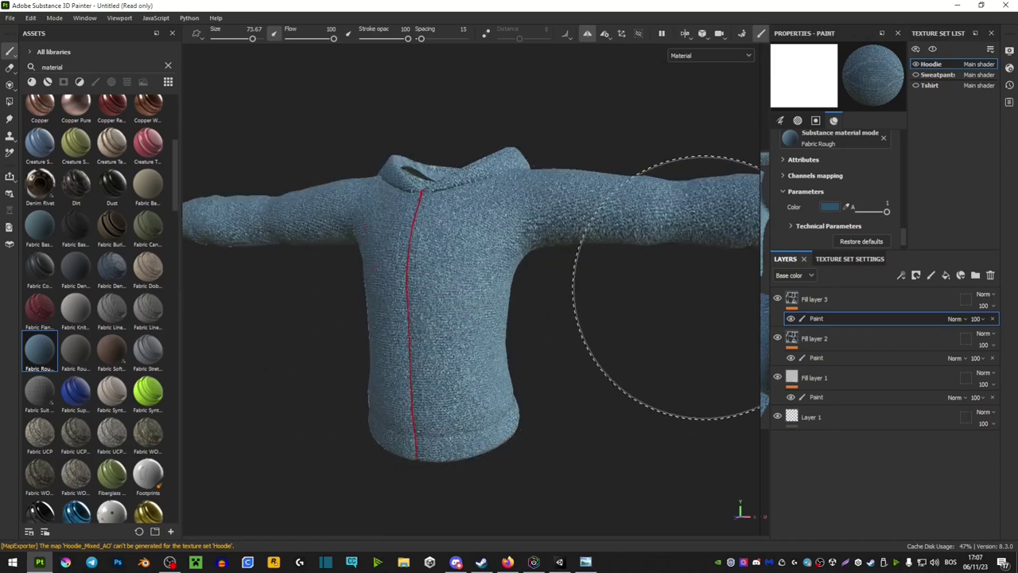
Step: Set the Fabric Rough material's color to red FD001C
left_click(827, 208)
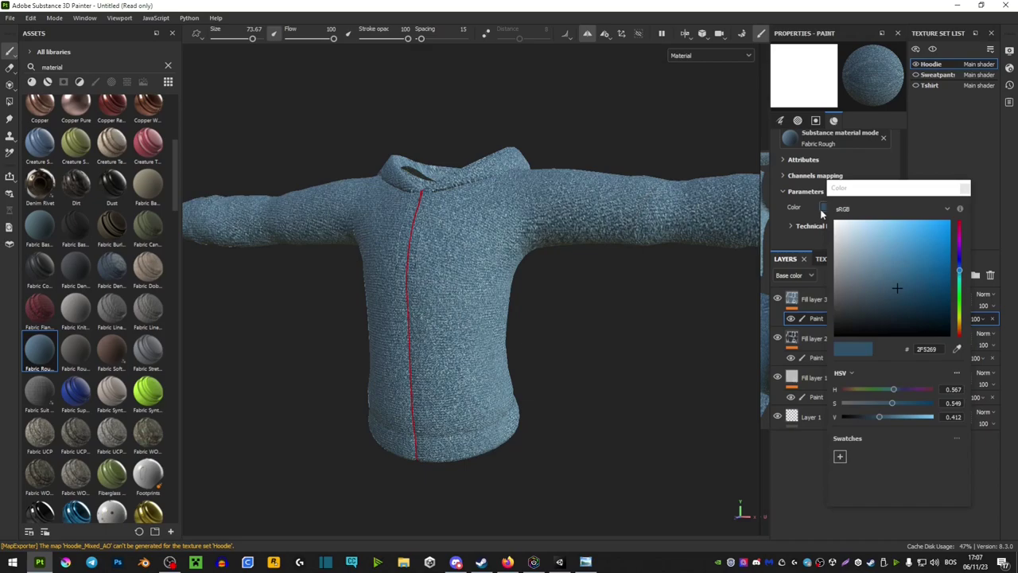
left_click(949, 221)
left_click(959, 222)
Step: Try painting the hoodie's front with the red rough fabric, and undo the stroke
left_click_drag(435, 247, 541, 334, "alt")
scroll(540, 334, "down", 3)
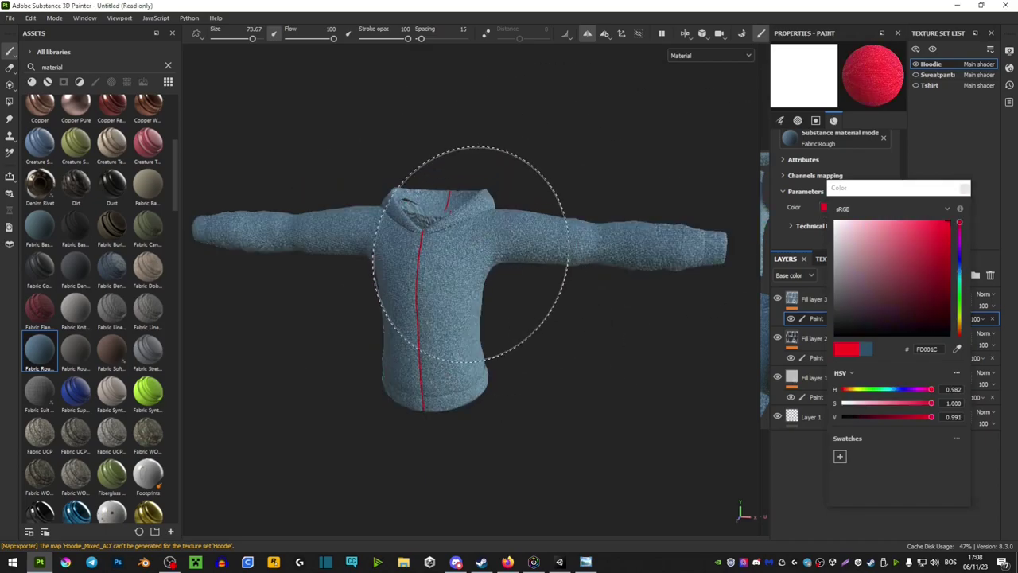
left_click(402, 256)
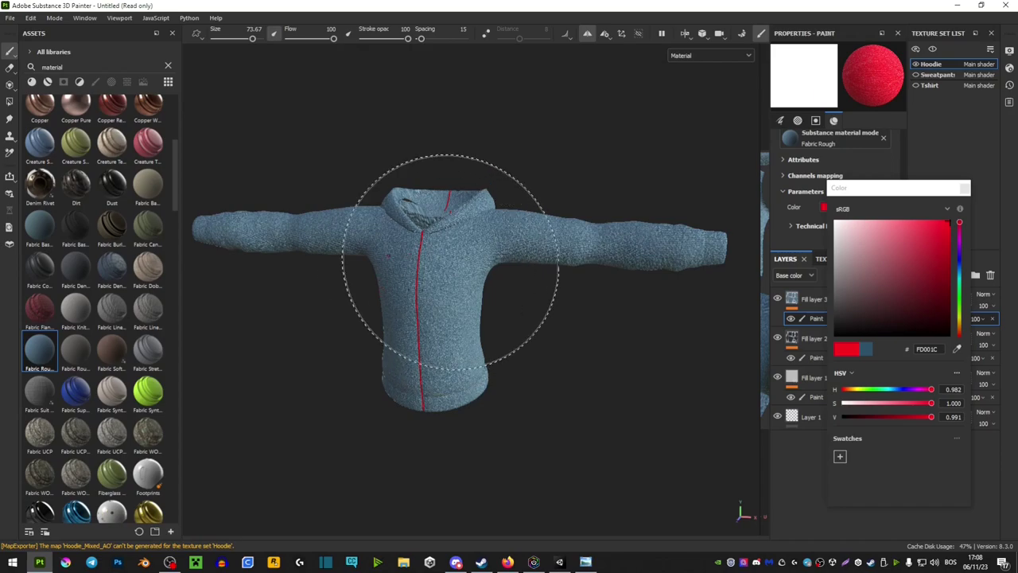
mouse_move(433, 280)
left_mouse_down("alt")
mouse_move(375, 345)
mouse_move(432, 368)
left_mouse_up("alt")
left_click(446, 326)
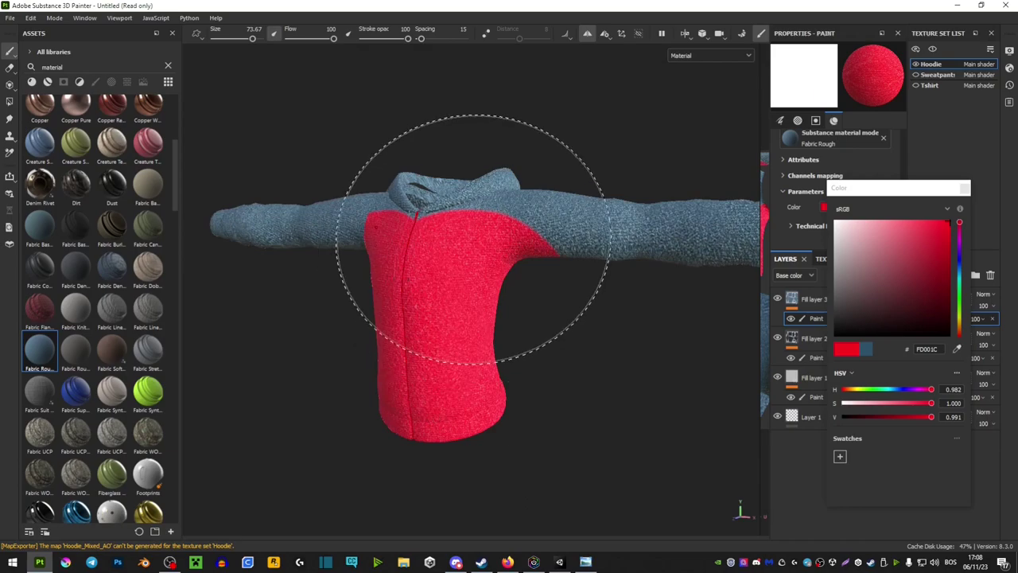
key("ctrl+z")
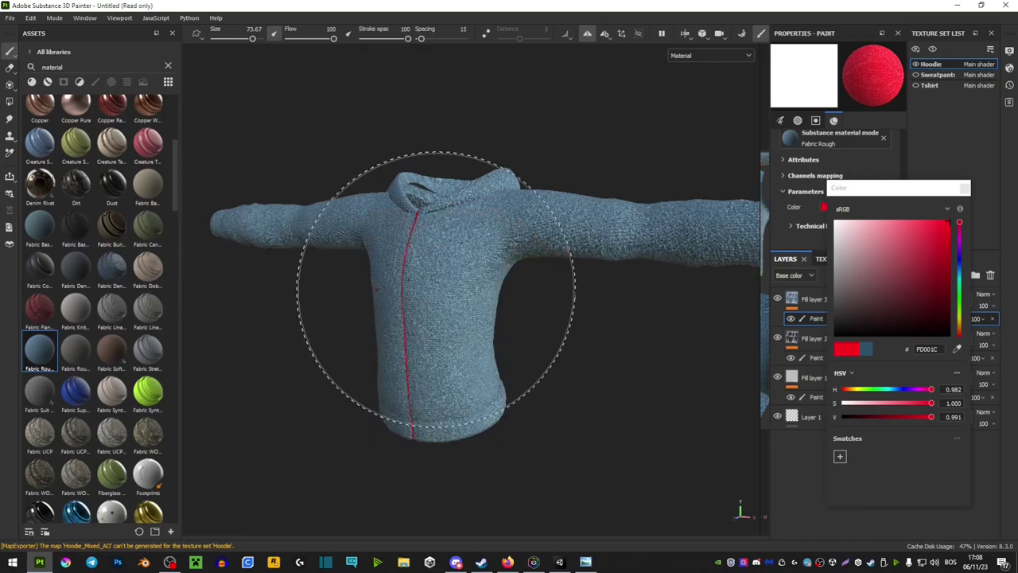
mouse_move(436, 363)
left_mouse_down("alt")
mouse_move(493, 336)
mouse_move(345, 363)
mouse_move(575, 246)
mouse_move(677, 273)
mouse_move(504, 318)
left_mouse_up("alt")
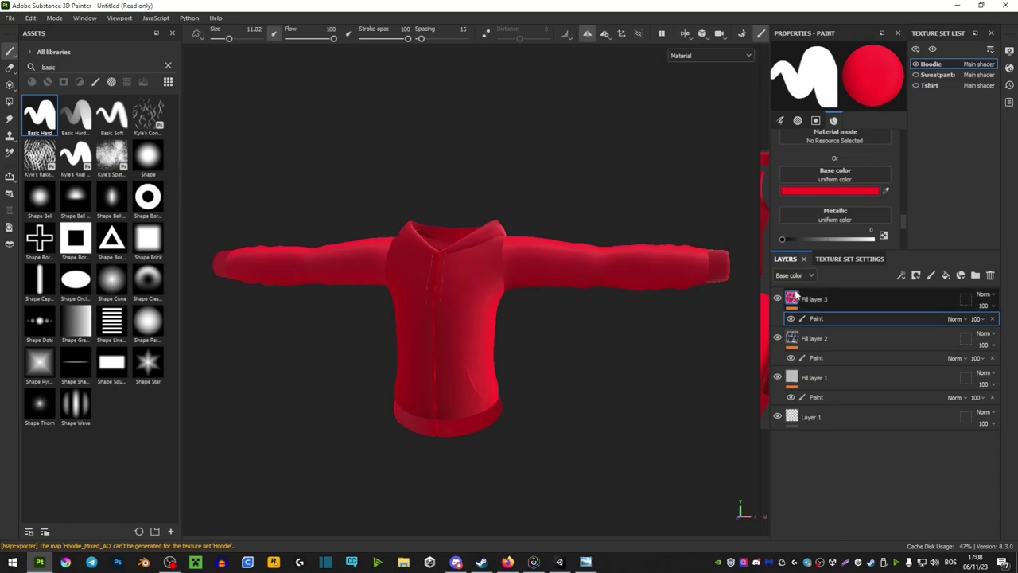
Step: Set the brush's base color to black (000000) and stamp a single round dot on one side of the chest with symmetry off
left_click(835, 191)
left_click_drag(890, 232, 780, 358)
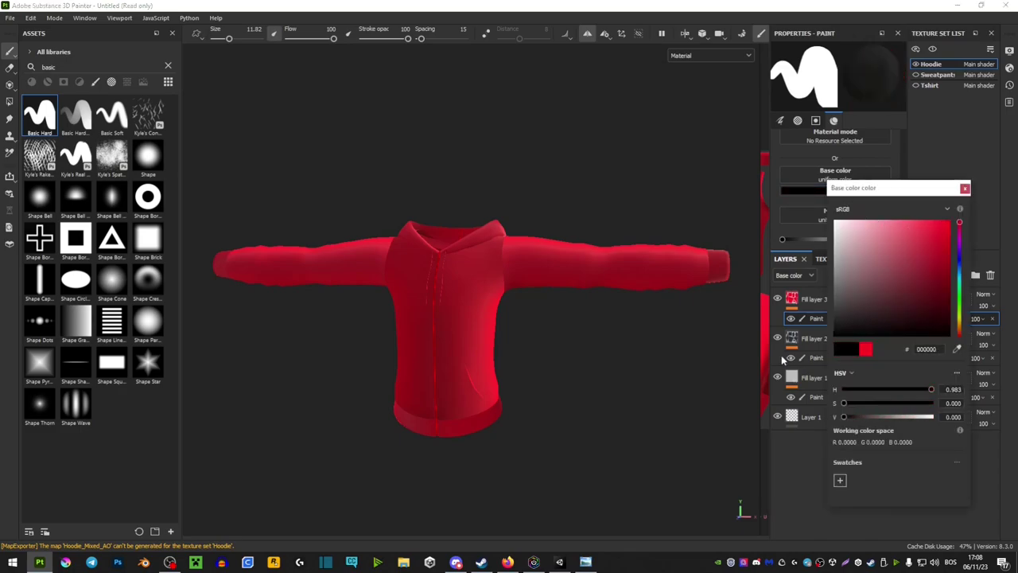
scroll(515, 268, "up", 3)
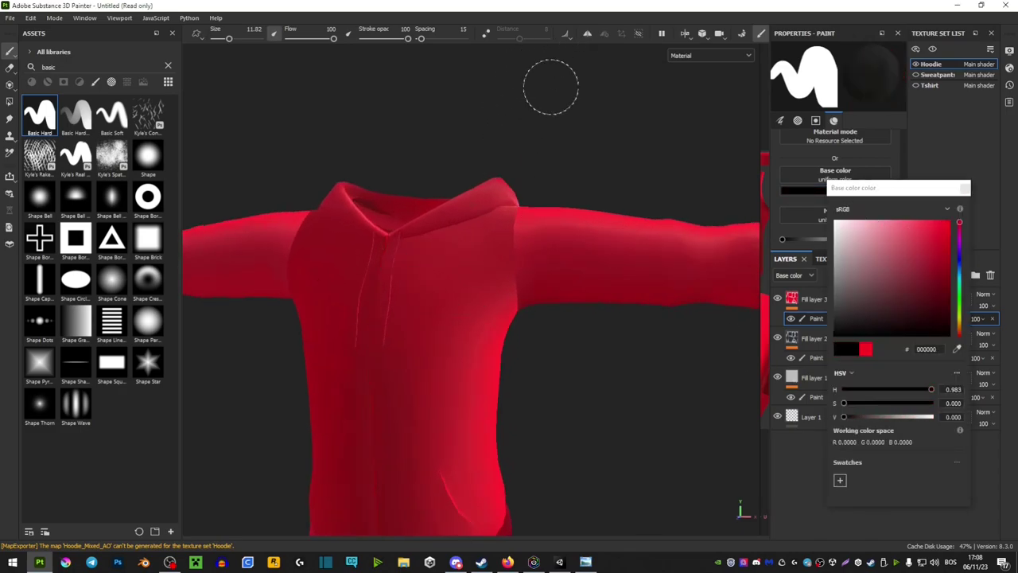
left_click(438, 295)
scroll(438, 295, "down", 3)
mouse_move(379, 336)
left_mouse_down("alt")
mouse_move(477, 334)
mouse_move(421, 324)
left_mouse_up("alt")
scroll(441, 290, "up", 5)
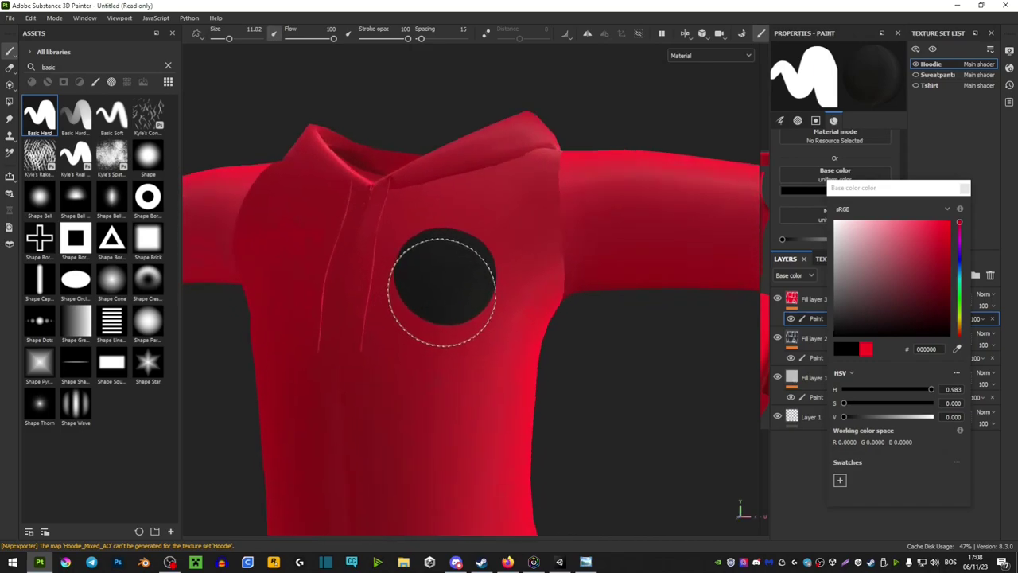
Step: Undo the black dot on the chest, reduce the brush size to 9.97 and stamp a smaller dot there
left_click_drag(459, 265, 470, 275, "alt")
key("ctrl+z")
right_click_drag(469, 274, 462, 270, "ctrl")
left_click(463, 270)
scroll(457, 259, "down", 3)
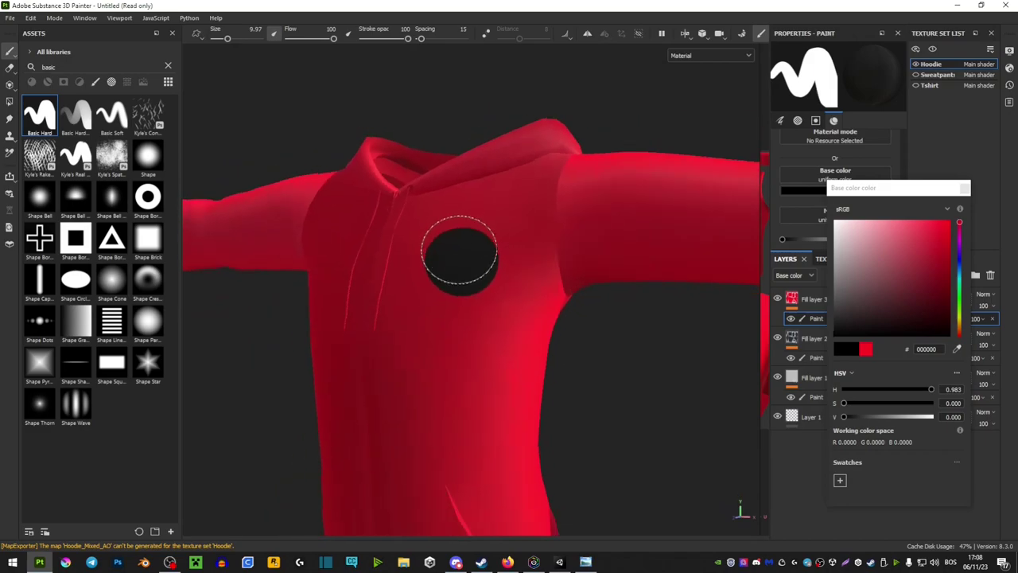
scroll(446, 278, "down", 3)
mouse_move(432, 299)
left_mouse_down("alt")
mouse_move(405, 289)
mouse_move(422, 268)
mouse_move(434, 287)
left_mouse_up("alt")
scroll(405, 289, "down", 2)
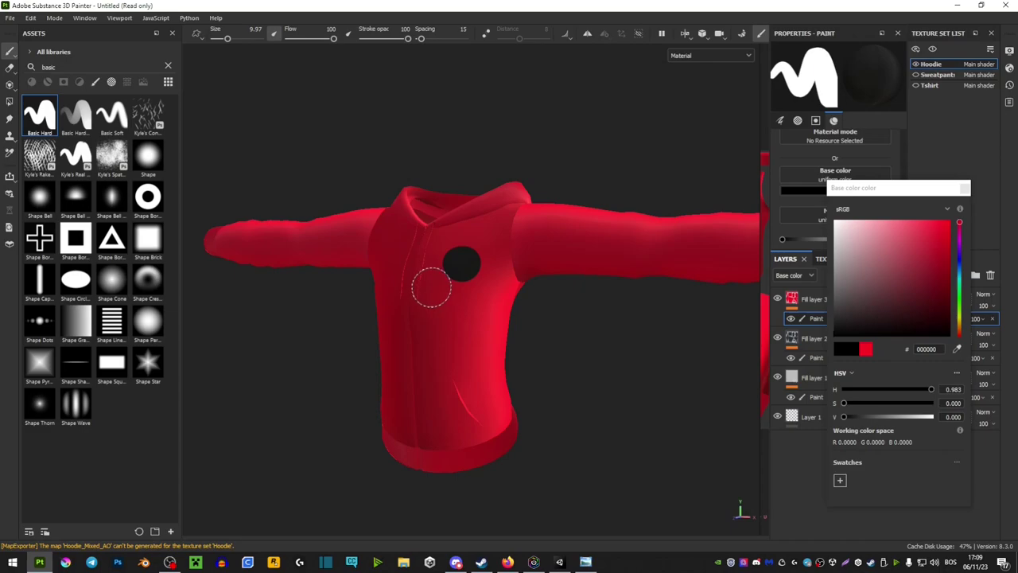
Step: Undo the smaller dot, try a thin black stroke across the chest with a brush size of about 1.48, and undo it
mouse_move(472, 295)
left_mouse_down("alt")
mouse_move(545, 292)
mouse_move(466, 295)
mouse_move(470, 302)
left_mouse_up("alt")
scroll(458, 254, "up", 5)
key("ctrl+z")
right_click_drag(455, 261, 398, 260, "ctrl")
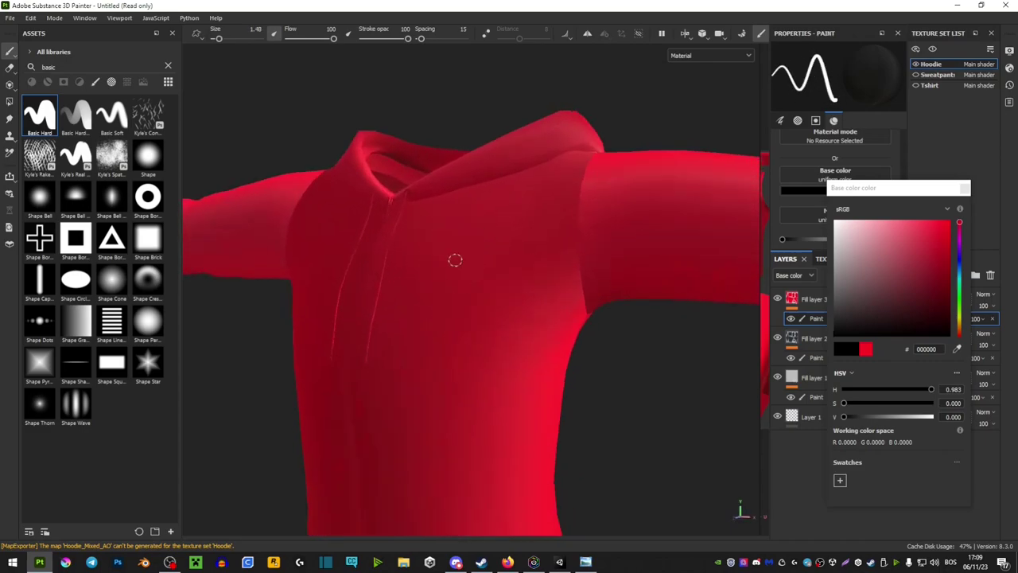
mouse_move(419, 252)
left_mouse_down()
mouse_move(437, 288)
mouse_move(471, 248)
mouse_move(482, 322)
mouse_move(476, 250)
mouse_move(490, 291)
left_mouse_up()
key("ctrl+z")
scroll(483, 323, "down", 5)
scroll(484, 324, "up", 1)
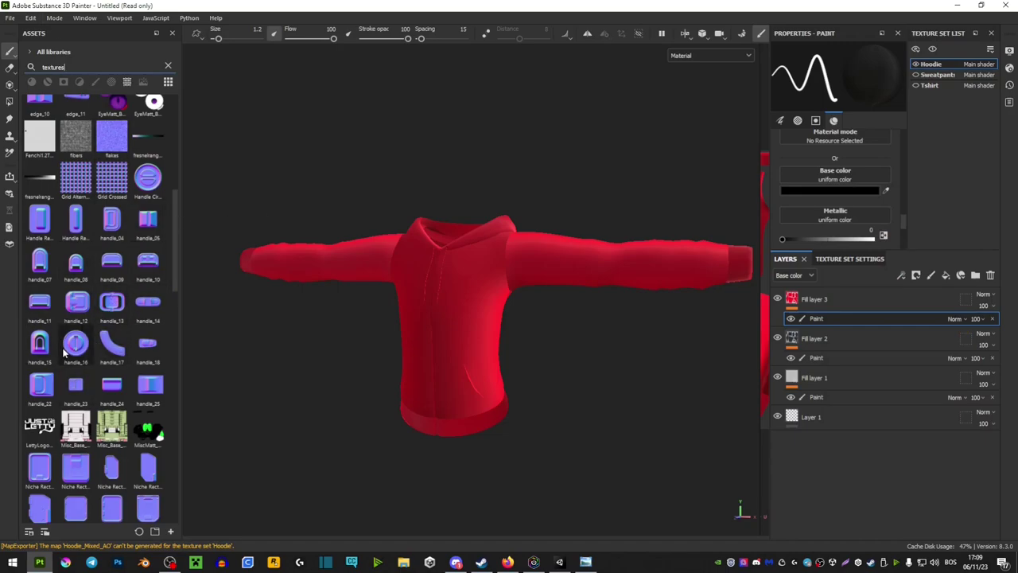
Step: Import MISC EMM.png as a texture into the current session
left_click(640, 174)
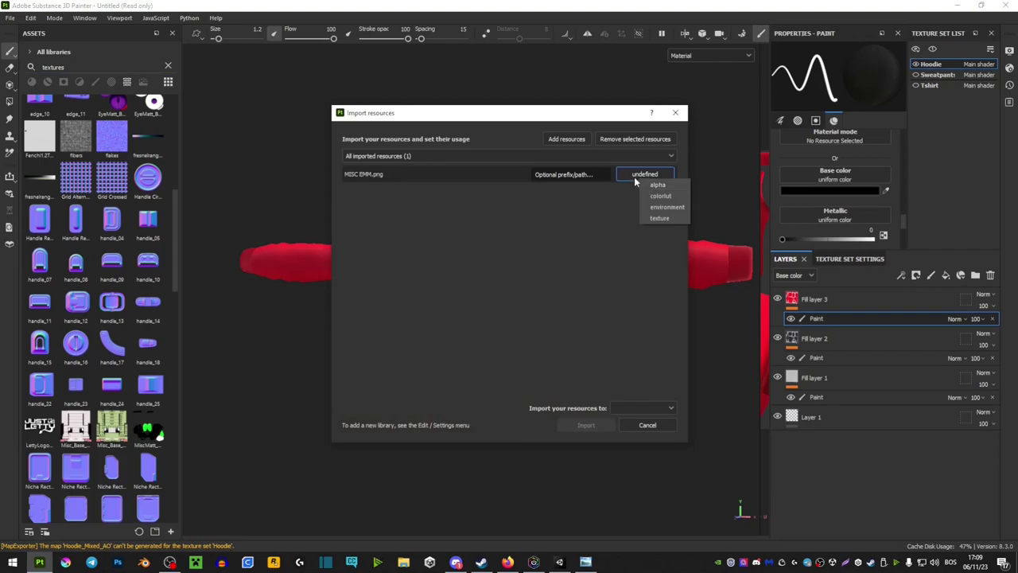
left_click(659, 218)
left_click(642, 408)
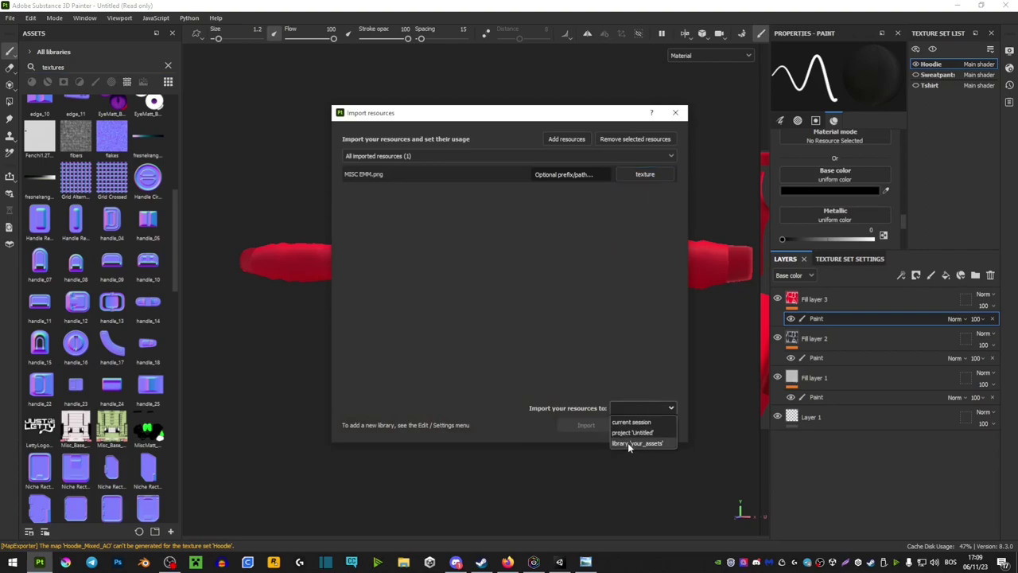
left_click(636, 423)
left_click(586, 425)
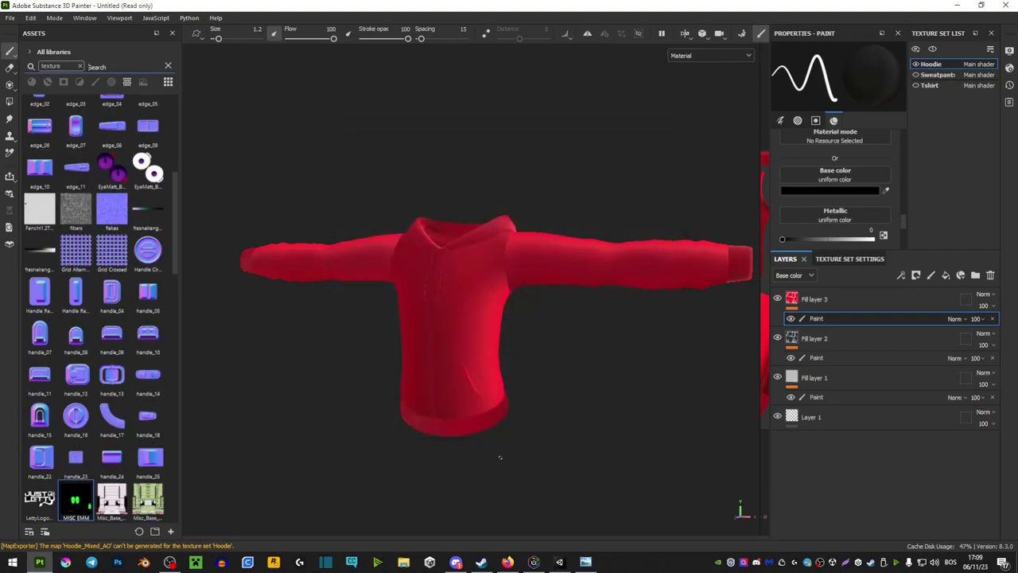
Step: Add a fill layer above the painted layers and set its projection to Warp projection
left_click(945, 275)
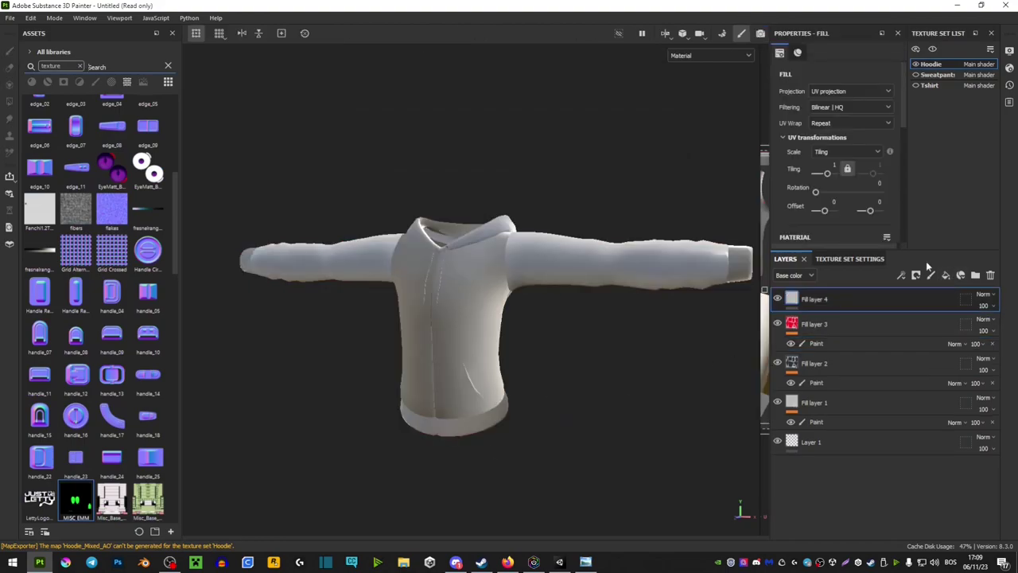
left_click(829, 92)
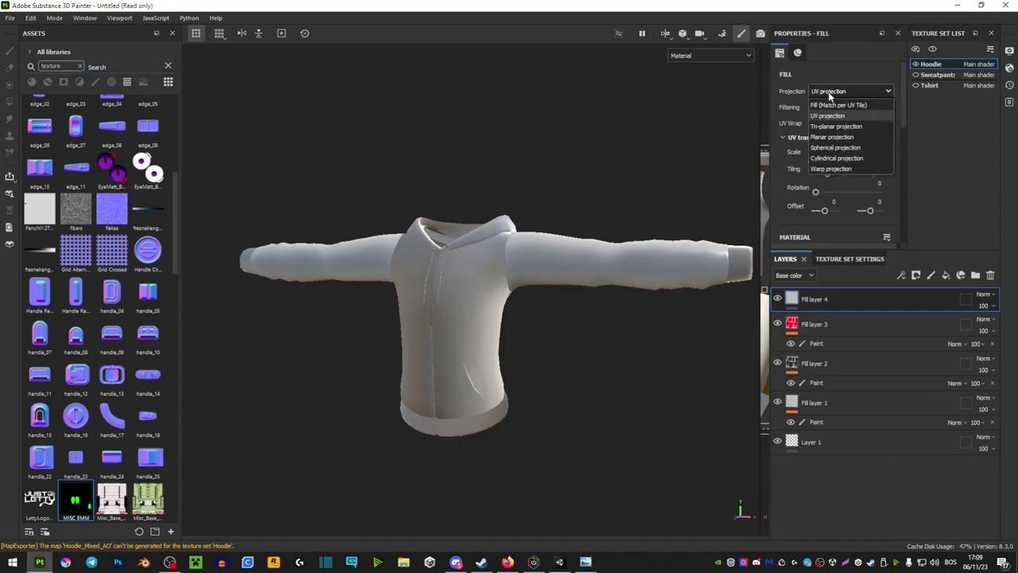
left_click(828, 170)
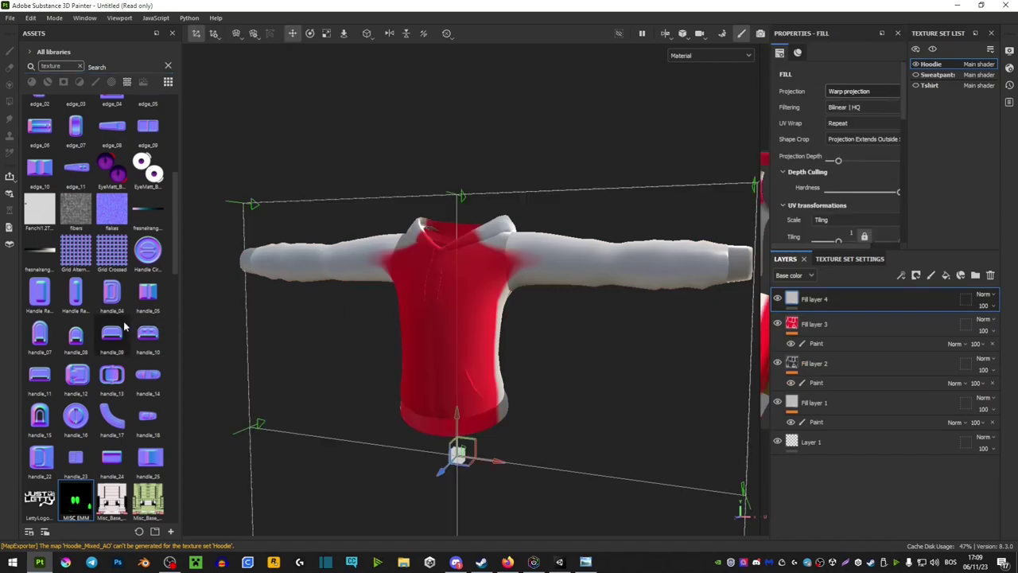
Step: Assign the LettyLogo texture as the new fill layer's base color
right_click(584, 148)
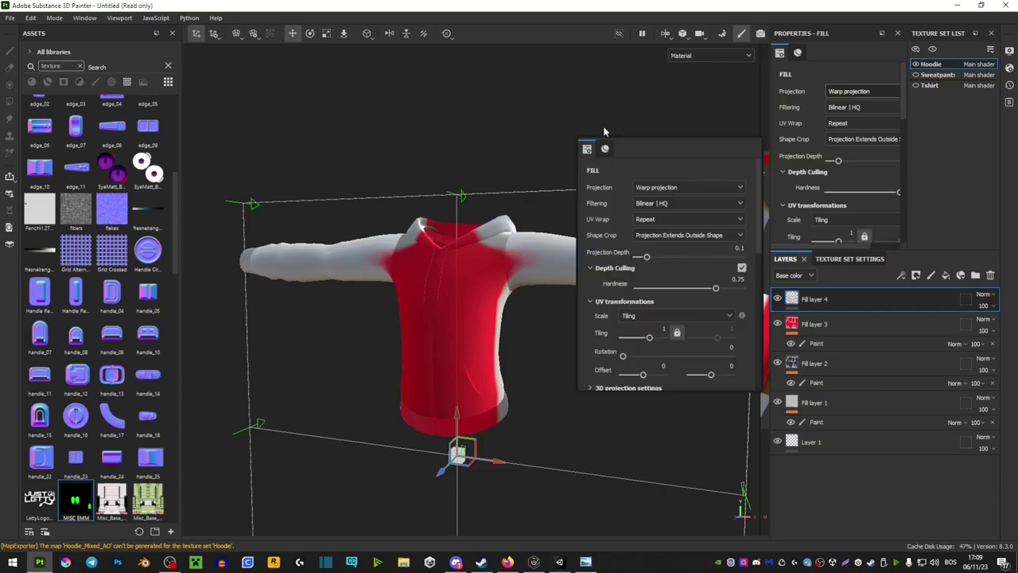
scroll(655, 243, "down", 5)
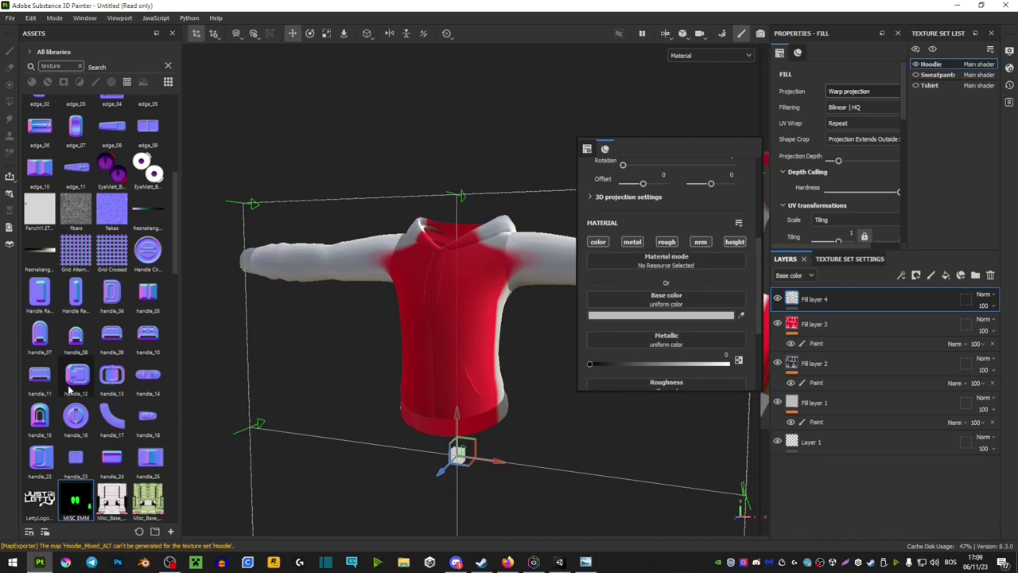
left_click_drag(40, 497, 657, 304)
left_click(303, 289)
Step: Move the warp projection forward and up in front of the hoodie's torso
left_click_drag(363, 312, 505, 329, "alt")
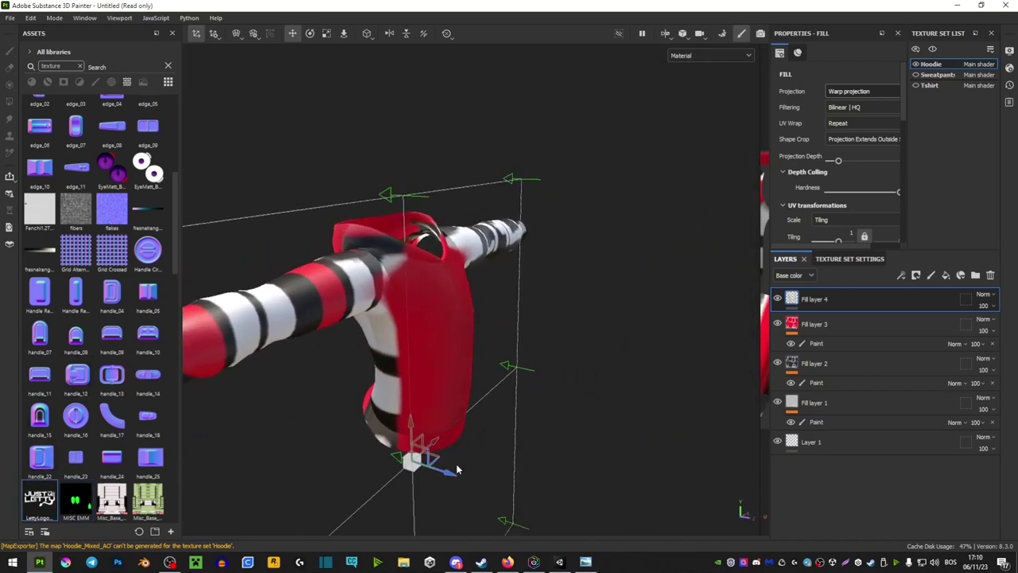
left_click_drag(443, 476, 469, 481)
left_click_drag(437, 433, 514, 372)
left_click_drag(634, 294, 443, 230, "alt")
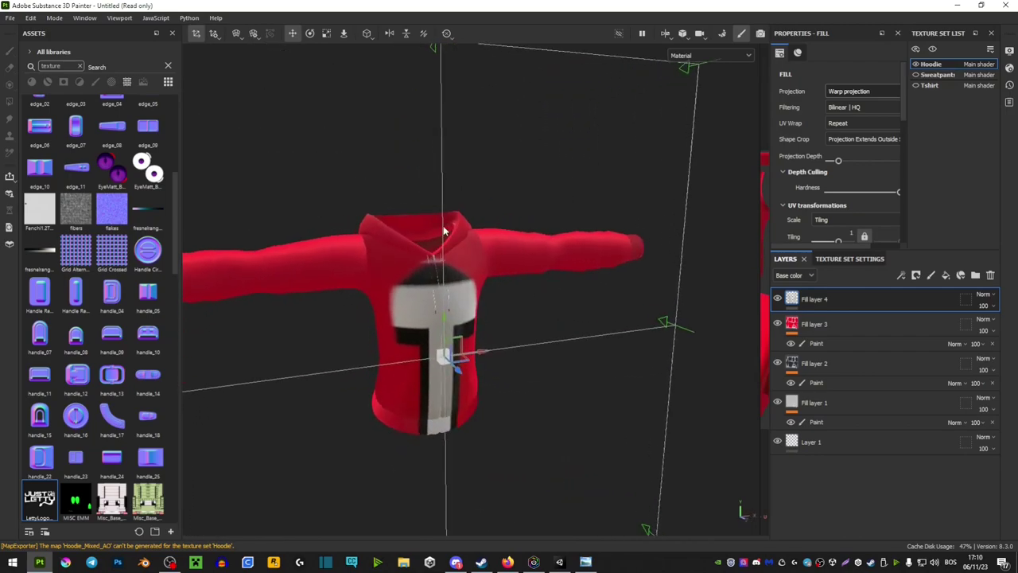
Step: Scale the warp projection down uniformly to about the width of the hoodie's front
left_click(326, 33)
left_click_drag(349, 111, 370, 250, "alt")
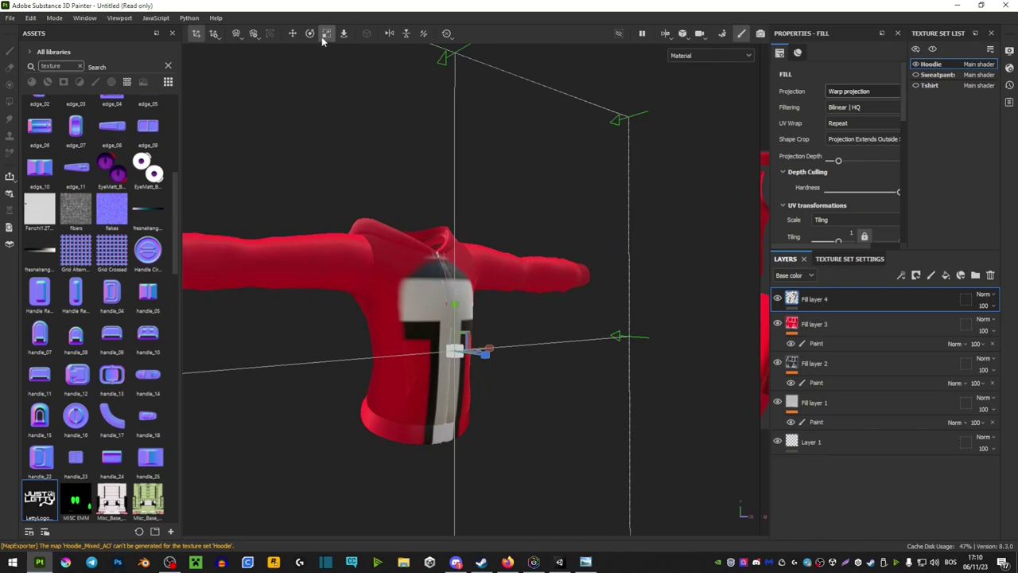
left_click_drag(454, 351, 268, 416)
scroll(342, 398, "up", 4)
left_click_drag(391, 416, 441, 410, "alt")
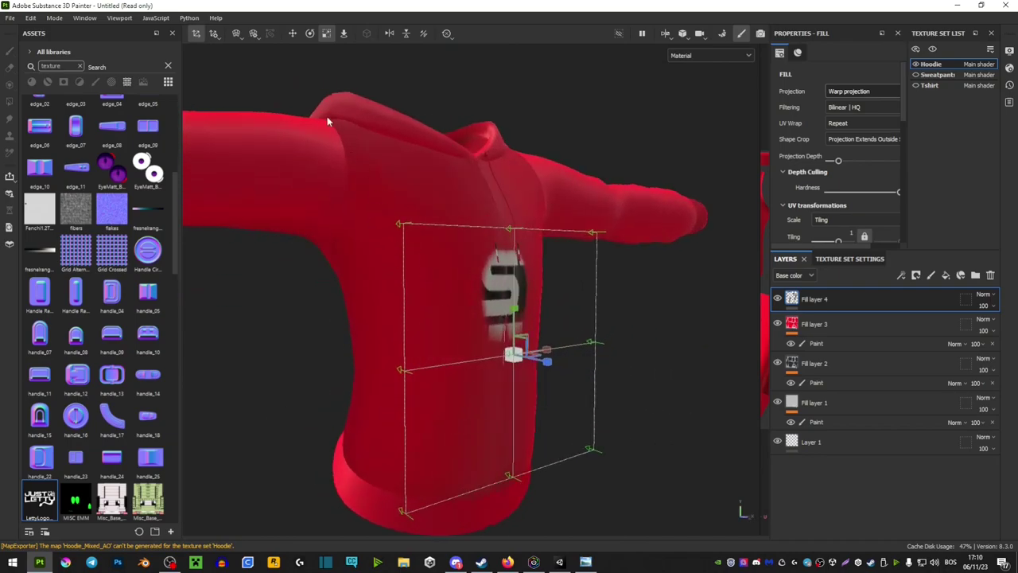
Step: Lower the logo projection on the hoodie's torso and increase its Projection Depth
left_click(292, 33)
left_click_drag(514, 320, 514, 380)
mouse_move(515, 380)
left_mouse_down("alt")
mouse_move(474, 350)
mouse_move(481, 332)
mouse_move(386, 378)
mouse_move(323, 324)
left_mouse_up("alt")
left_click(486, 391)
left_click(310, 34)
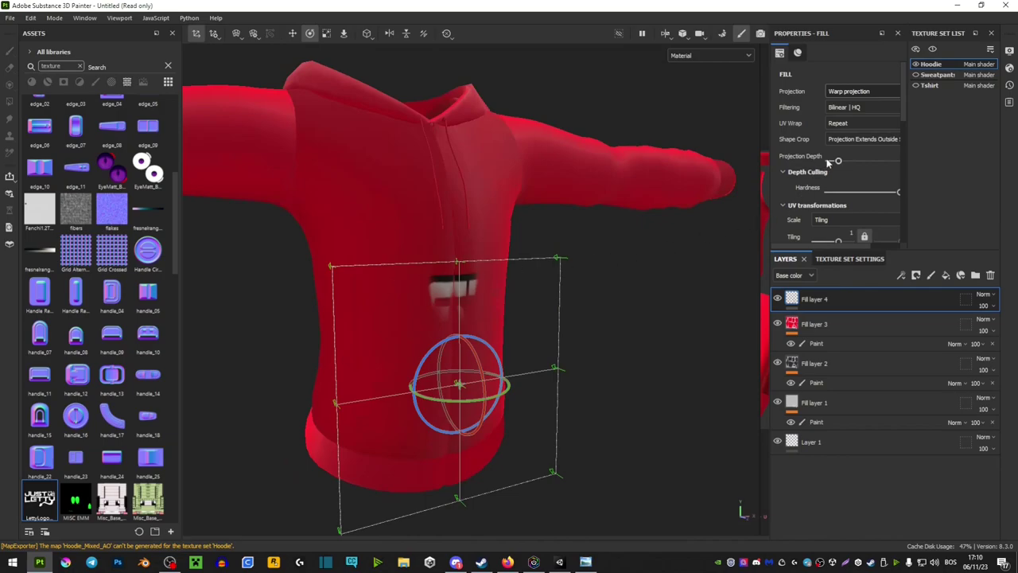
left_click_drag(838, 163, 912, 167)
left_click_drag(568, 358, 532, 379, "alt")
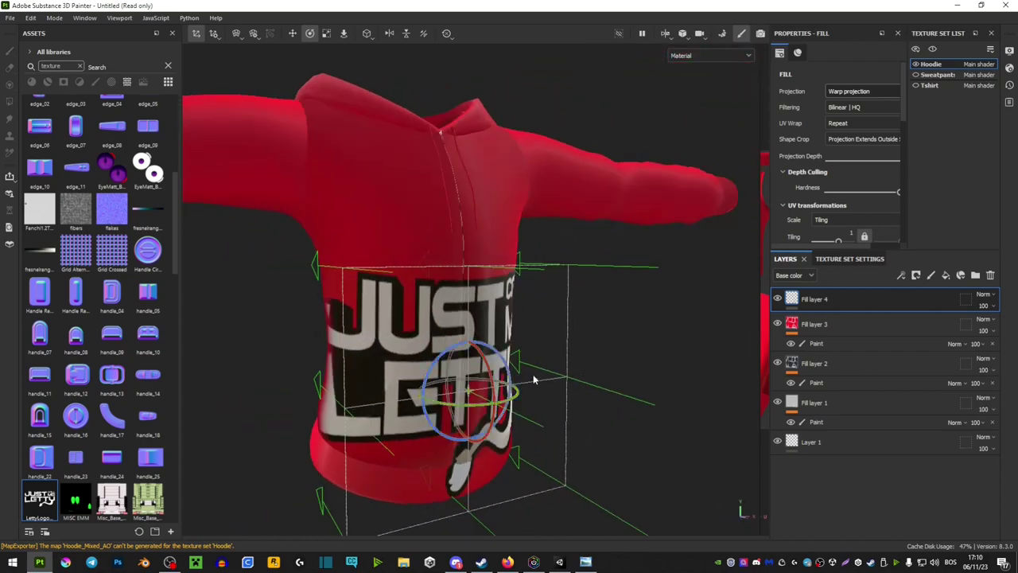
Step: Scale the logo projection down slightly to fit the lower front of the hoodie and check it from the side
left_click(326, 33)
left_click_drag(452, 403, 601, 323, "alt")
left_click_drag(599, 460, 693, 398, "alt")
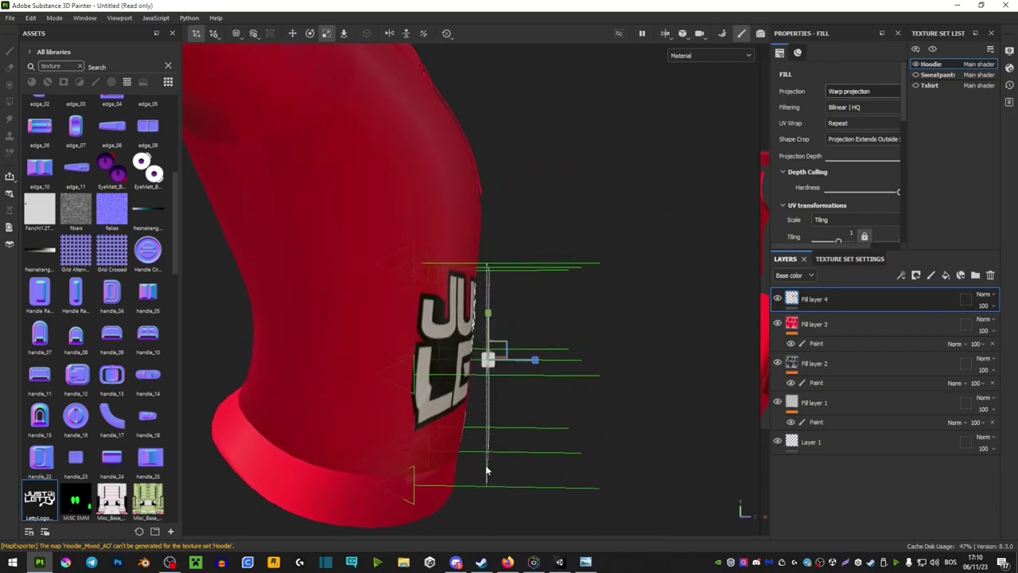
left_click_drag(605, 366, 437, 293, "alt")
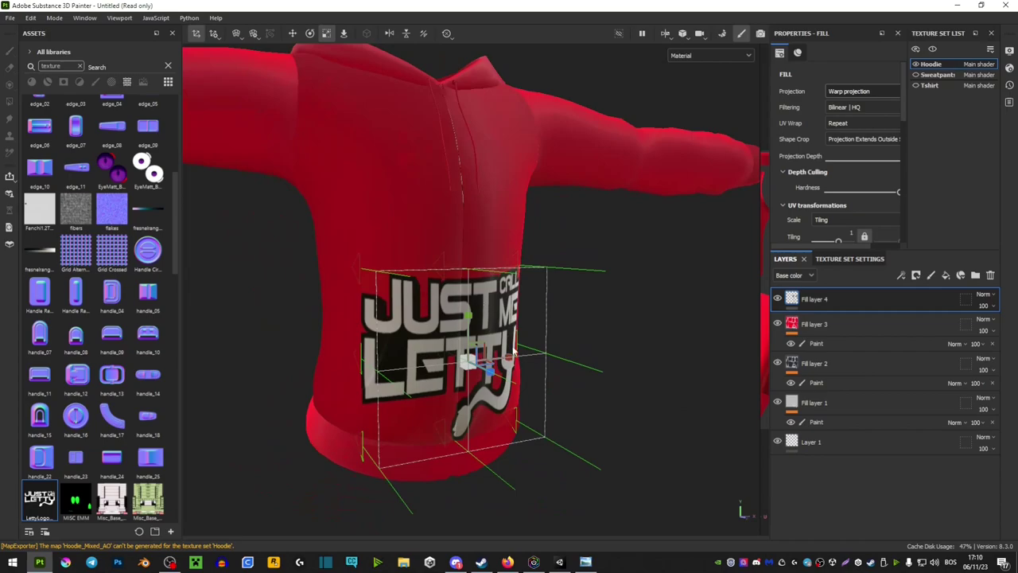
left_click_drag(514, 350, 626, 327, "alt")
middle_click_drag(482, 184, 496, 321, "alt")
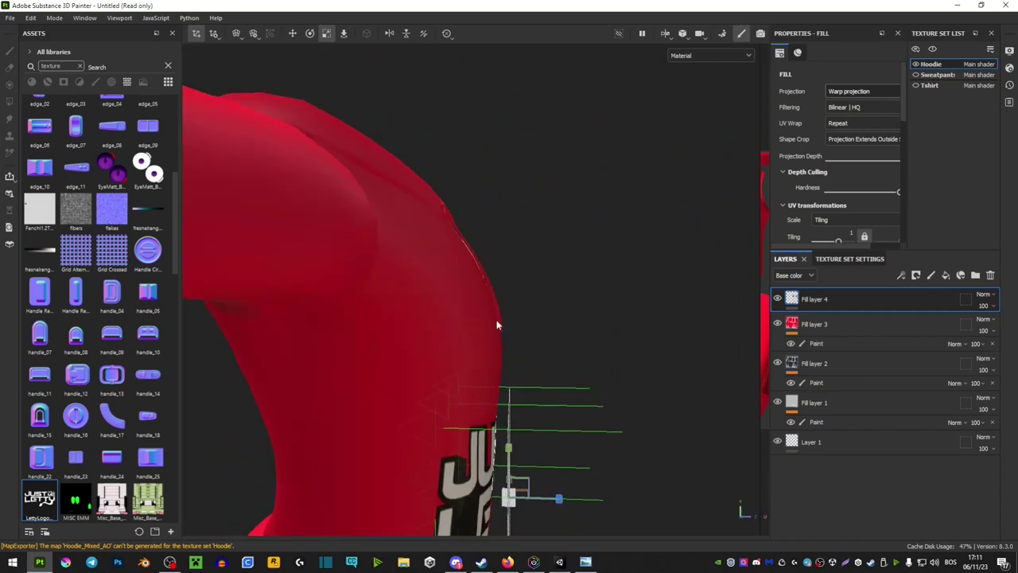
left_click_drag(495, 324, 469, 245, "alt")
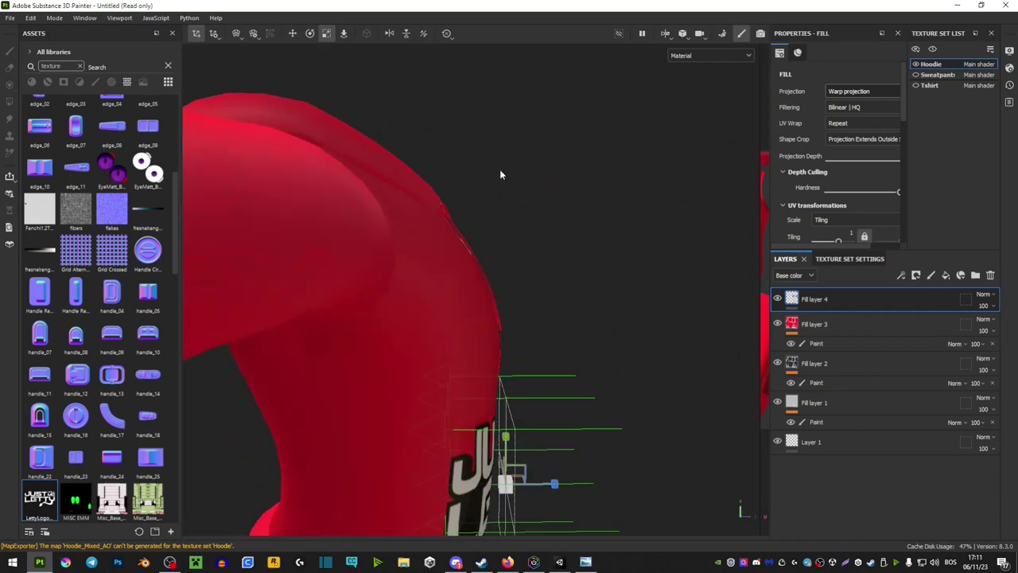
left_click_drag(491, 329, 435, 258, "alt")
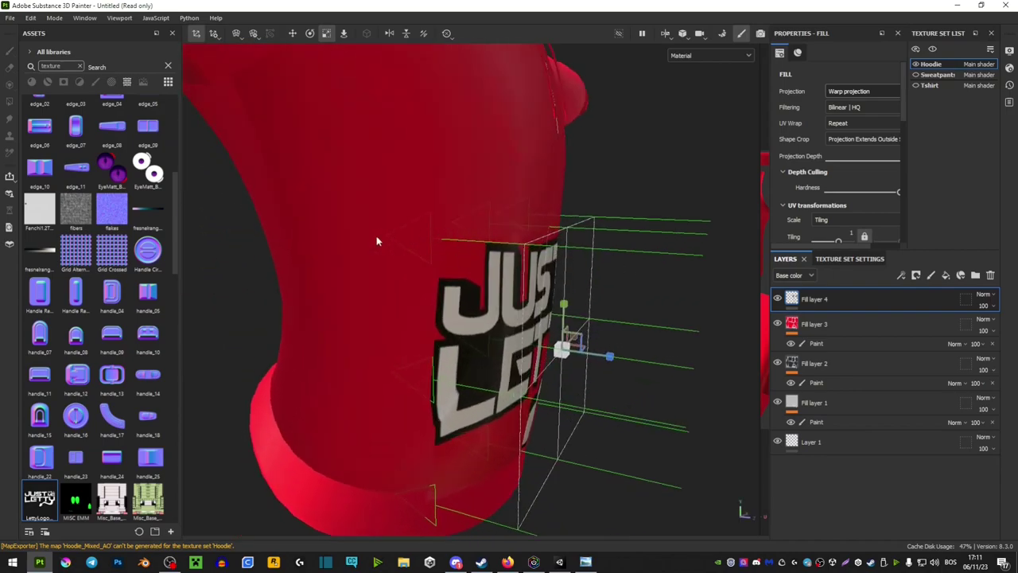
key("f")
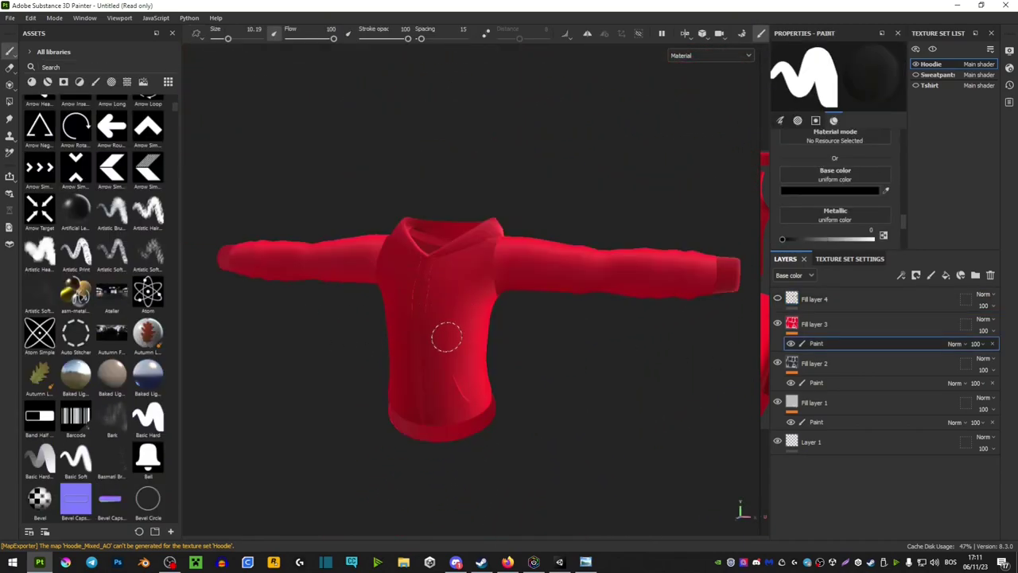
Step: Search the asset library for "material" and choose the Artificial Leather material for the brush
left_click(76, 66)
type("material")
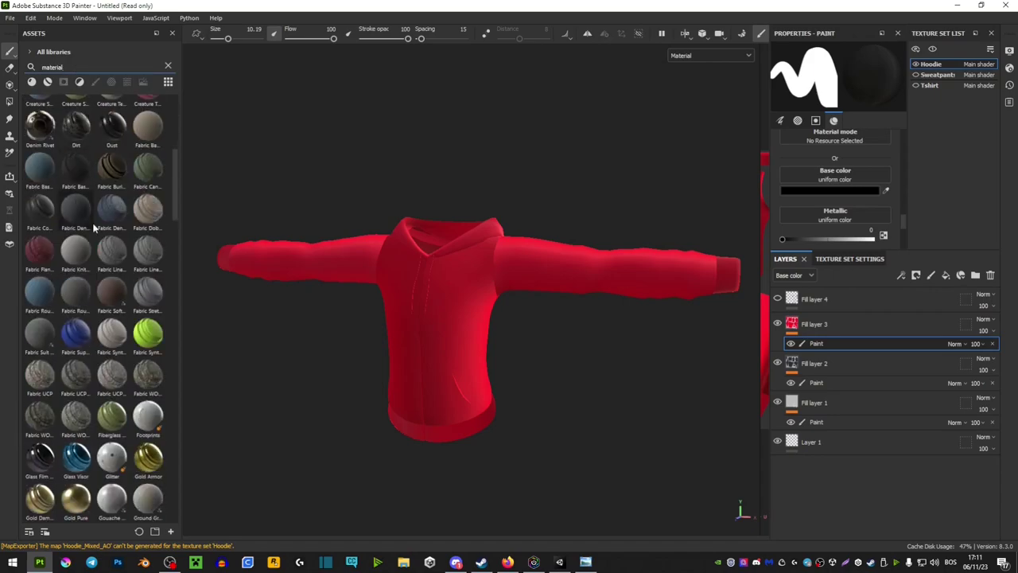
scroll(94, 228, "up", 5)
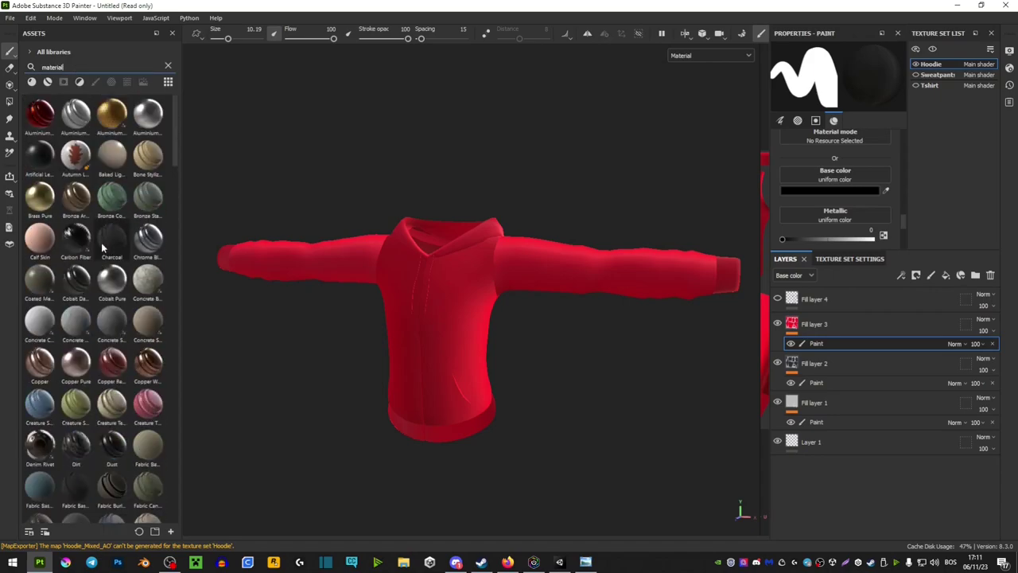
left_click(40, 155)
Step: Try Artificial Leather strokes on the hoodie's chest with a large brush and a smaller 3.65 brush, undoing each one
scroll(509, 302, "up", 3)
scroll(473, 280, "up", 2)
left_click_drag(443, 204, 412, 357)
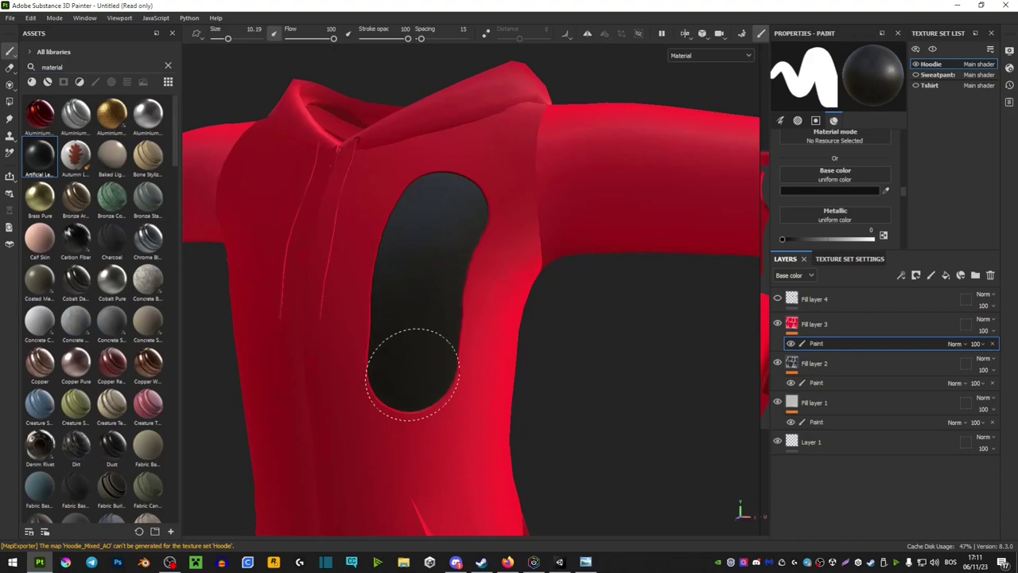
scroll(405, 254, "up", 4)
key("ctrl+z")
right_click_drag(450, 216, 389, 216, "ctrl")
mouse_move(487, 118)
left_mouse_down()
mouse_move(429, 166)
mouse_move(445, 371)
mouse_move(247, 328)
mouse_move(491, 234)
mouse_move(448, 130)
mouse_move(440, 255)
mouse_move(391, 250)
mouse_move(580, 431)
mouse_move(586, 148)
left_mouse_up()
key("ctrl+z")
key("ctrl+z")
mouse_move(444, 132)
left_mouse_down()
mouse_move(316, 365)
mouse_move(554, 289)
mouse_move(398, 275)
mouse_move(593, 303)
mouse_move(513, 271)
mouse_move(587, 268)
left_mouse_up()
scroll(514, 271, "down", 3)
key("ctrl+z")
Step: Turn on symmetry and try painting mirrored Cobalt Pure patches on both sides of the hoodie's chest
left_click(589, 33)
scroll(450, 200, "up", 3)
left_click_drag(450, 200, 477, 164, "alt")
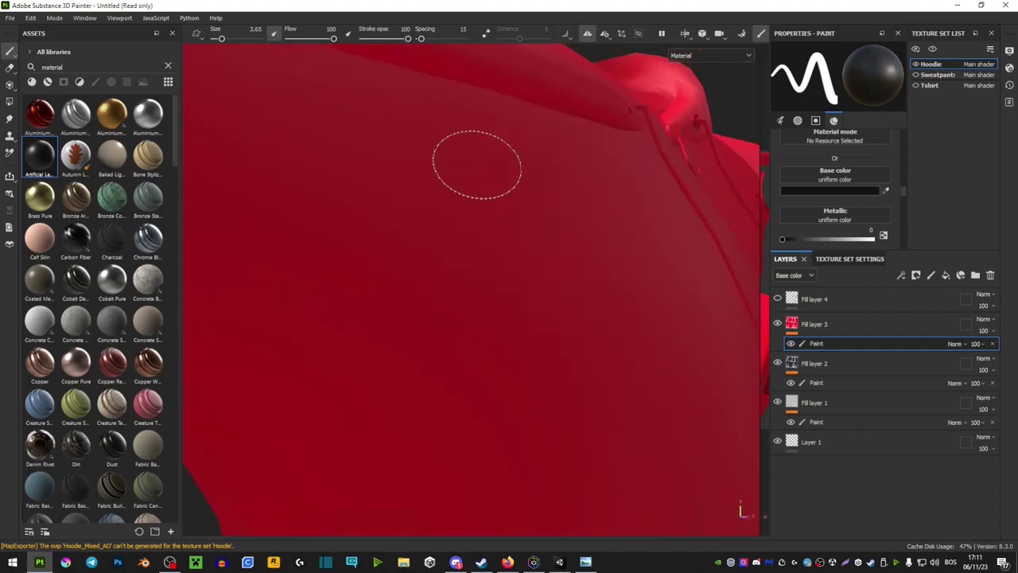
left_click_drag(450, 270, 452, 291, "alt")
left_click(113, 286)
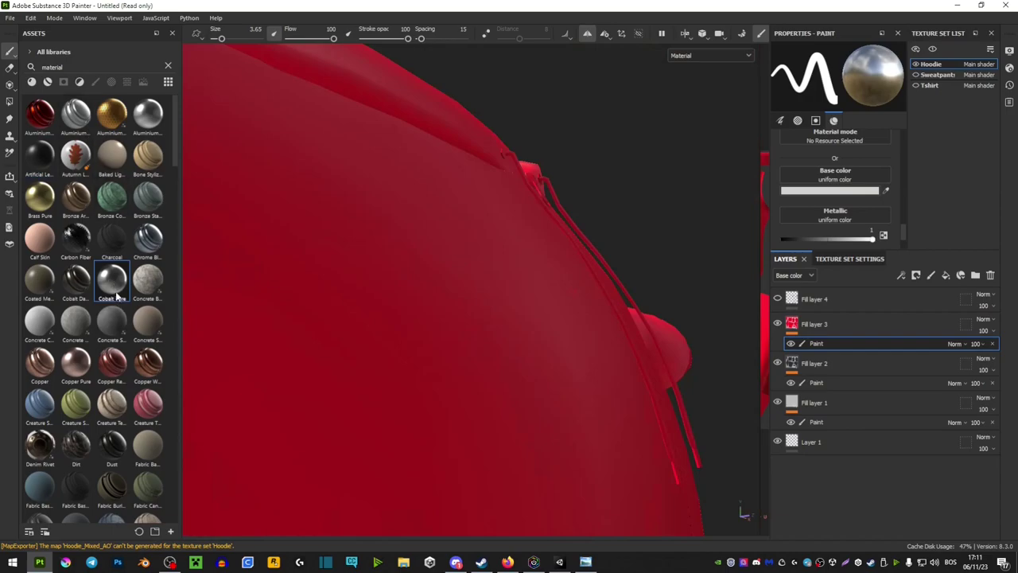
mouse_move(404, 243)
left_mouse_down()
mouse_move(408, 363)
mouse_move(341, 409)
mouse_move(476, 411)
mouse_move(386, 386)
mouse_move(352, 313)
mouse_move(533, 374)
mouse_move(561, 400)
mouse_move(357, 379)
mouse_move(441, 377)
left_mouse_up()
scroll(436, 325, "down", 5)
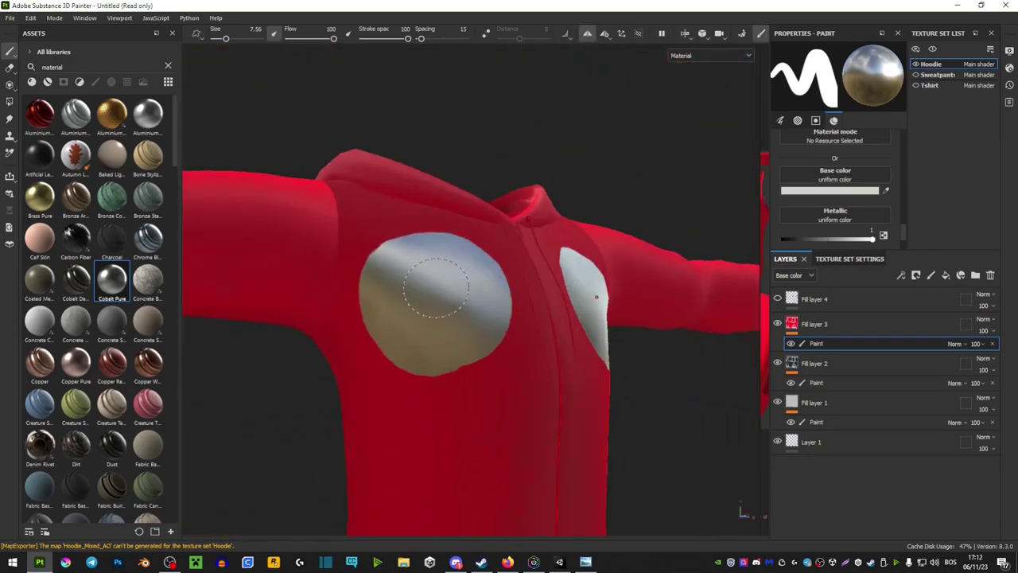
left_click_drag(436, 286, 651, 323, "alt")
scroll(651, 324, "down", 3)
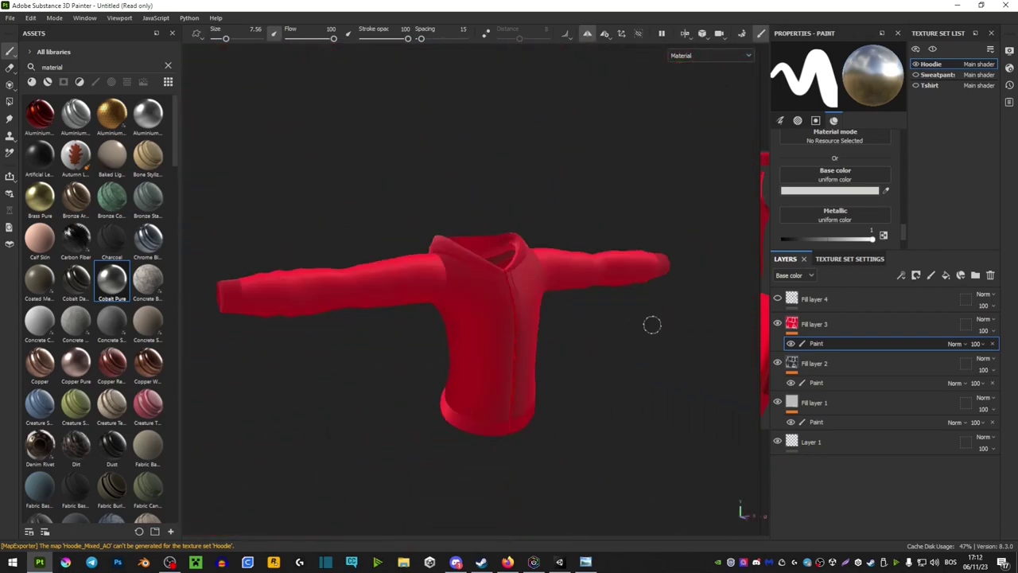
Step: Start exporting the textures and set the output directory to the Desktop
left_click(10, 19)
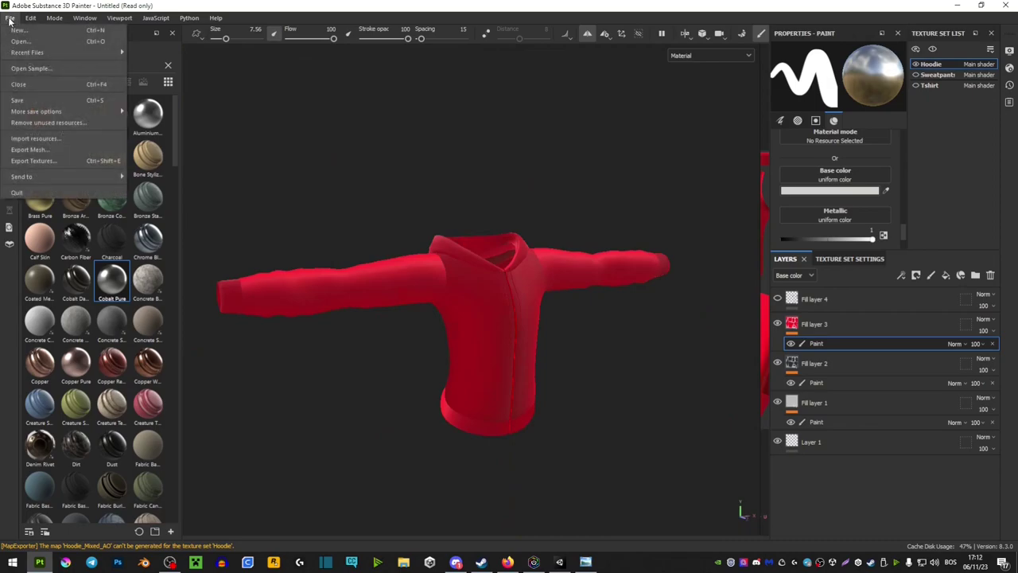
left_click(40, 168)
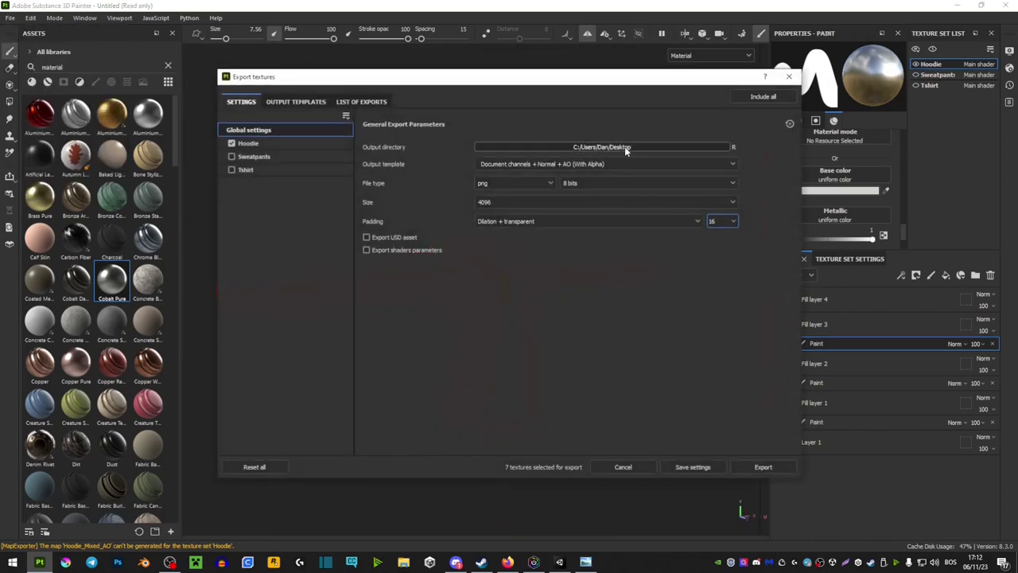
left_click(596, 149)
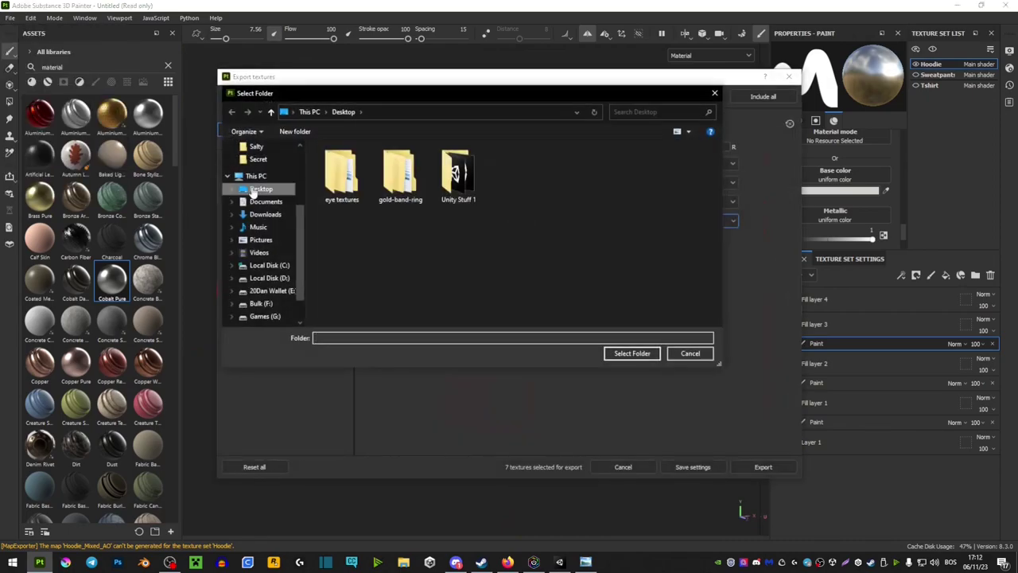
left_click(256, 191)
left_click(642, 355)
Step: Export the hoodie textures as 4096 png files with the Document channels + Normal + AO (With Alpha) template and Dilation + transparent padding
left_click(588, 166)
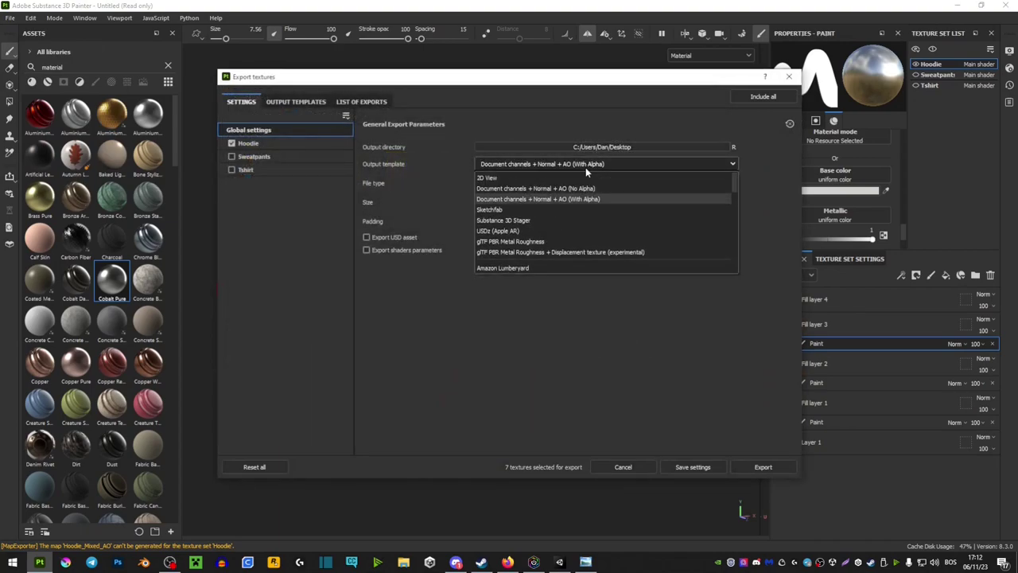
left_click(567, 203)
left_click(497, 182)
left_click(492, 193)
left_click(489, 203)
left_click(489, 204)
left_click(491, 223)
left_click(509, 255)
left_click(765, 468)
Step: Go to the desktop and delete the texture files lying there
left_click(957, 5)
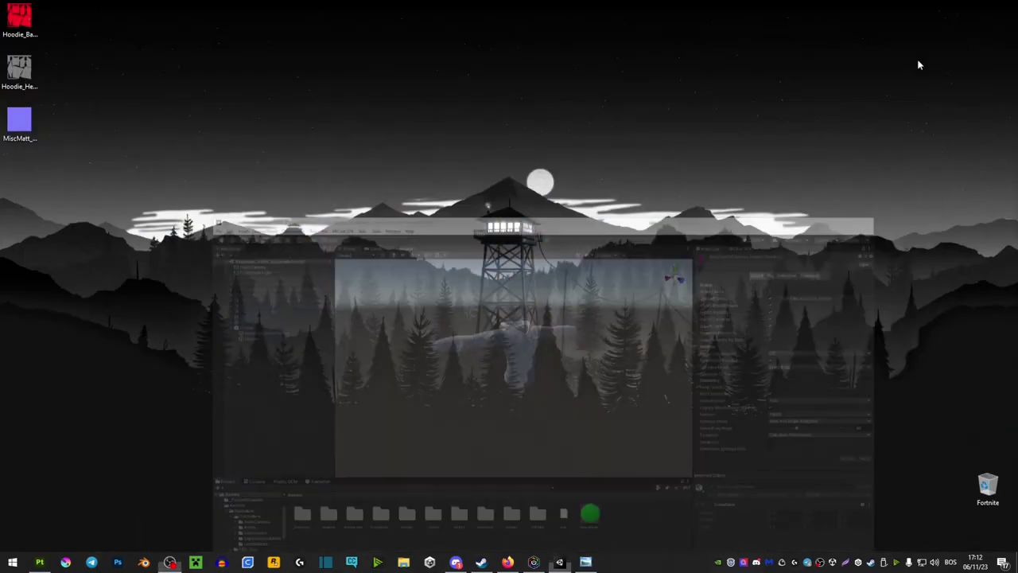
left_click_drag(89, 183, 3, 4)
key("Delete")
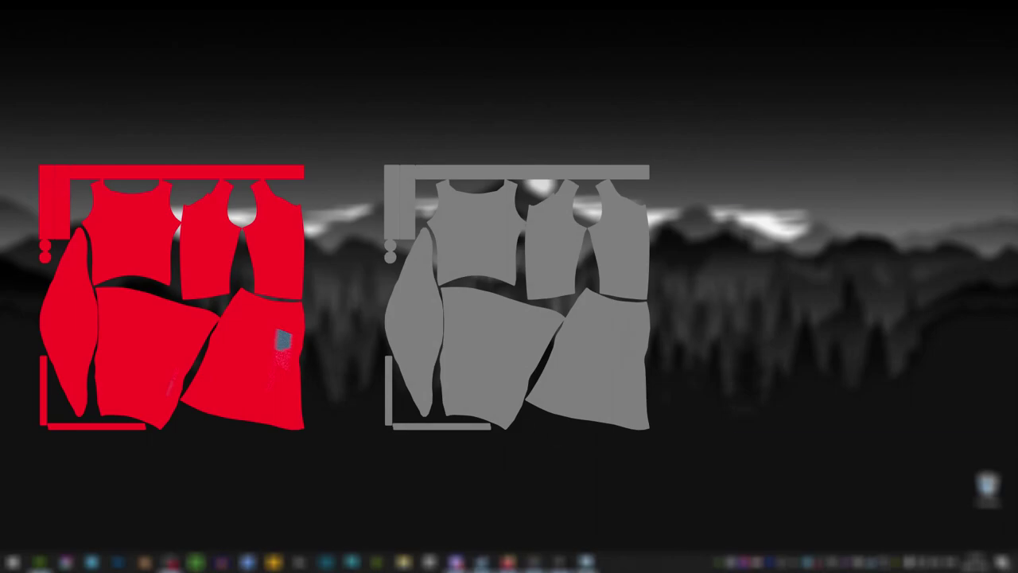
Step: Switch to the Unity project and create a new material in the Assets folder
mouse_move(559, 561)
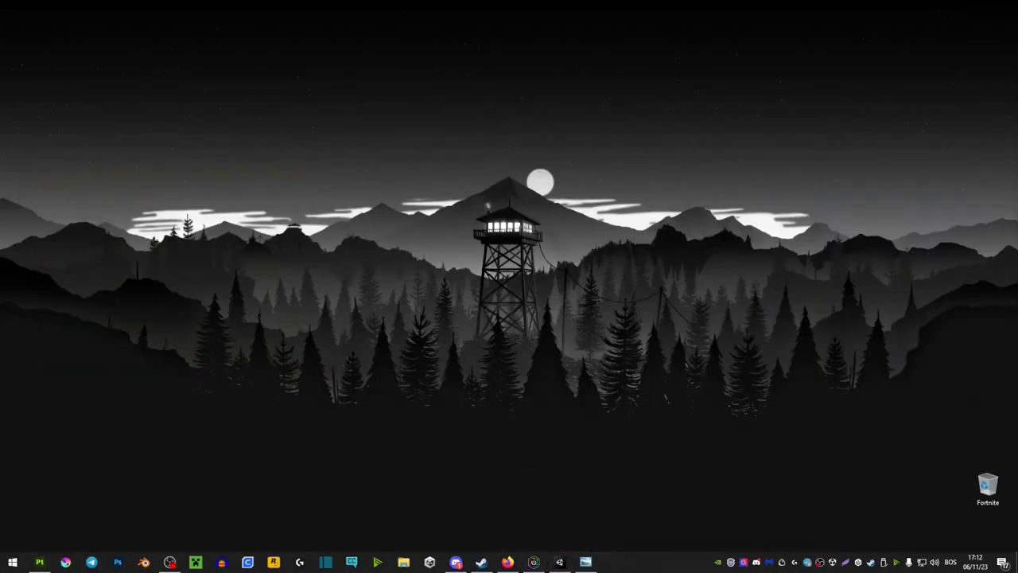
left_click(559, 561)
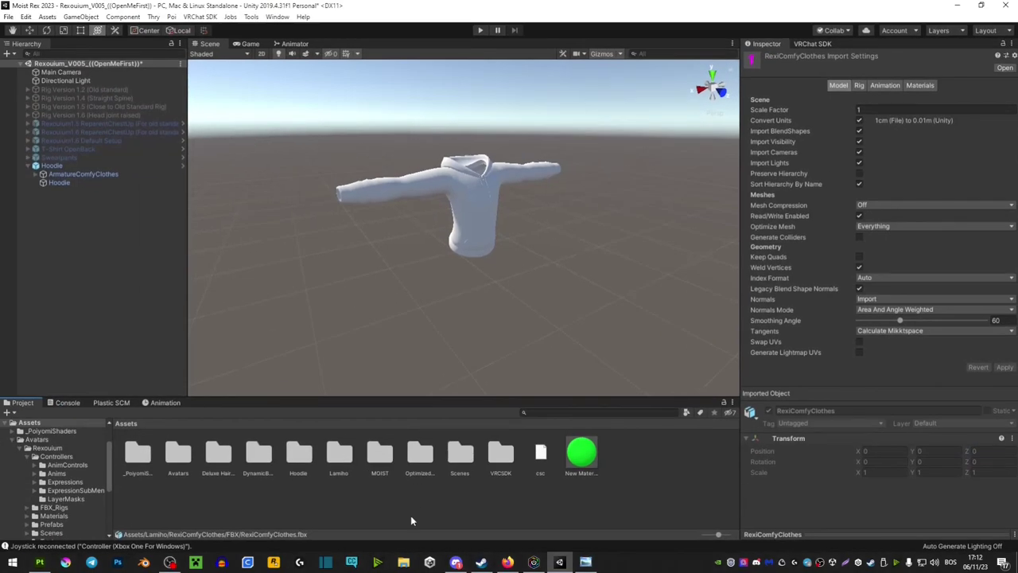
right_click(406, 516)
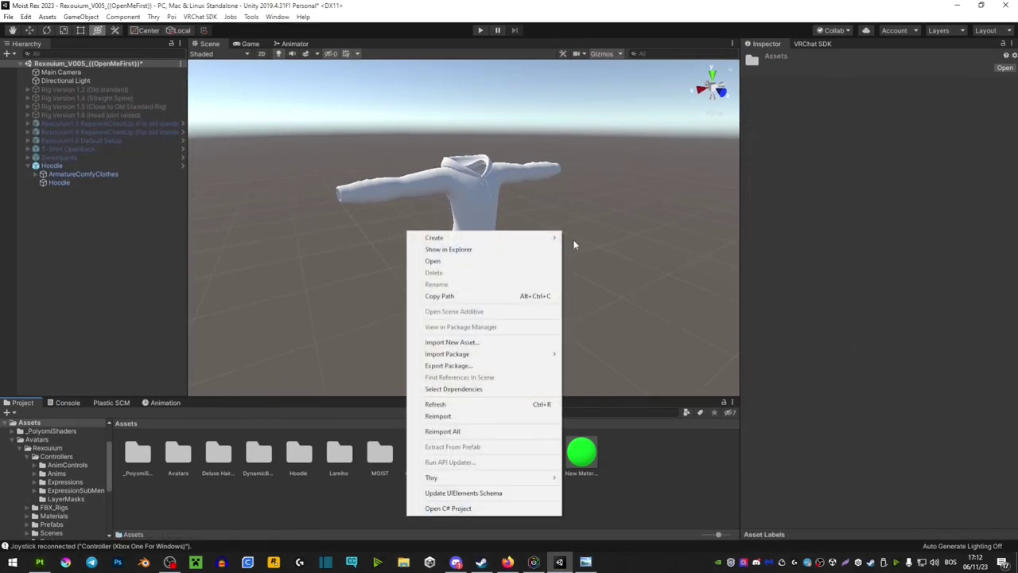
mouse_move(548, 238)
left_click(590, 305)
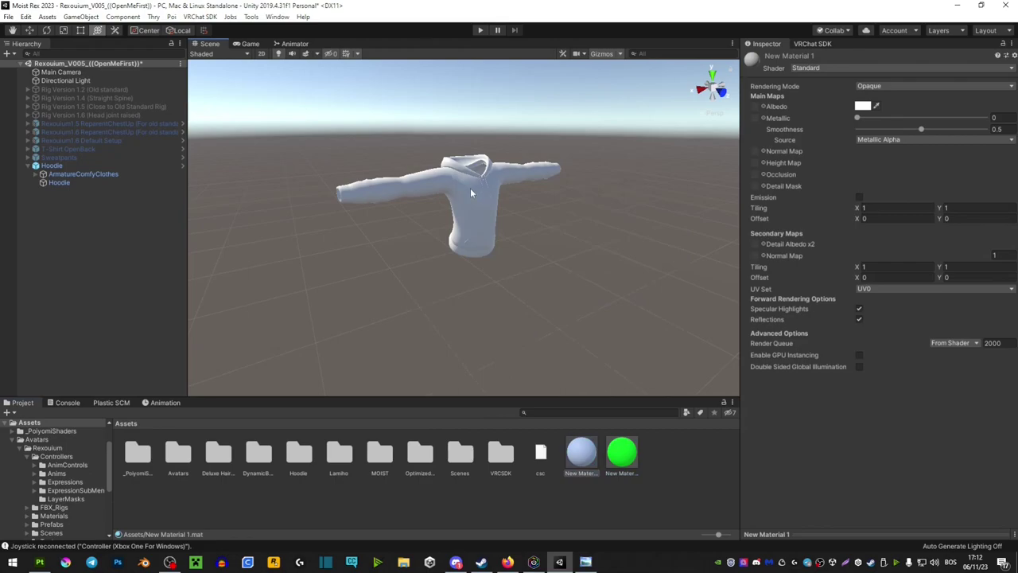
Step: Put the new material on the hoodie with the Poiyomi 8.0 Outline shader and set its base pass lighting type to Realistic
left_click_drag(898, 131, 648, 174)
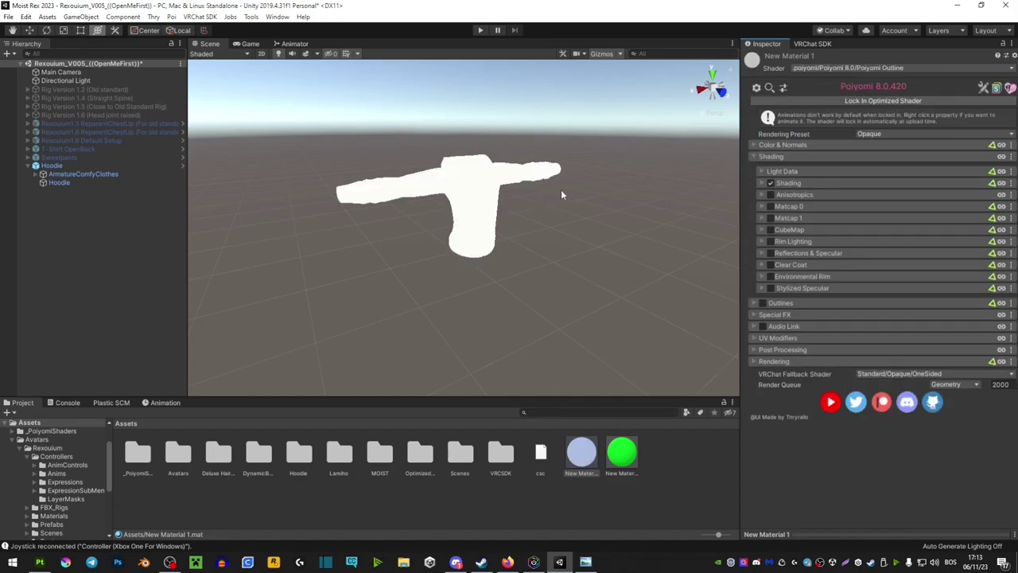
left_click(761, 183)
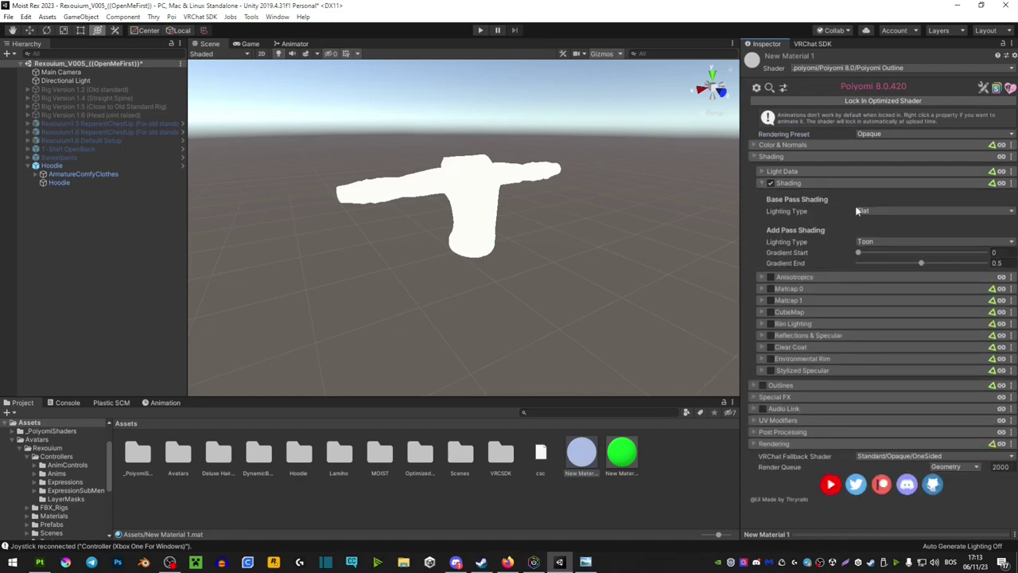
left_click(891, 211)
left_click(859, 277)
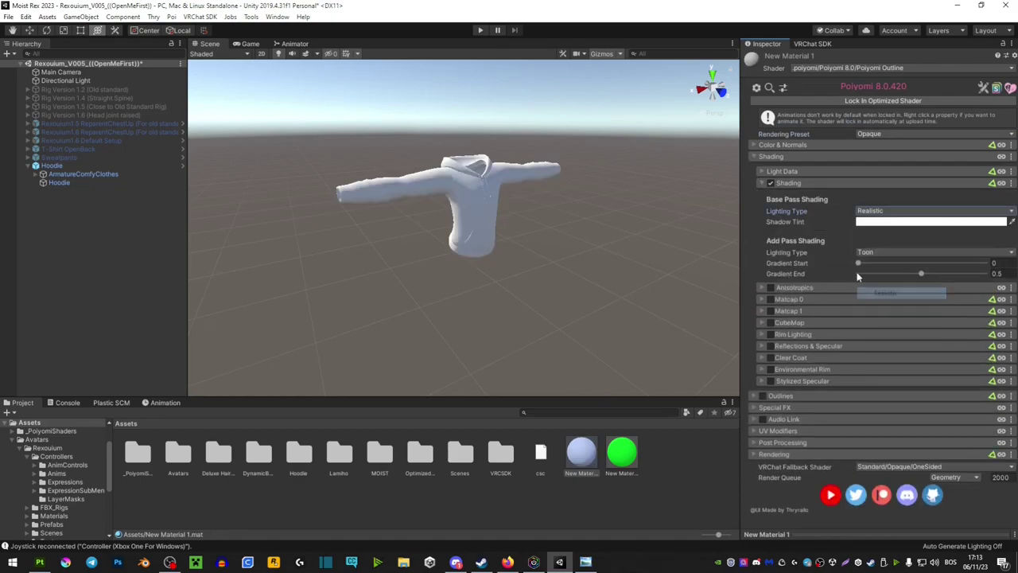
left_click(751, 157)
scroll(462, 209, "up", 5)
scroll(477, 205, "down", 3)
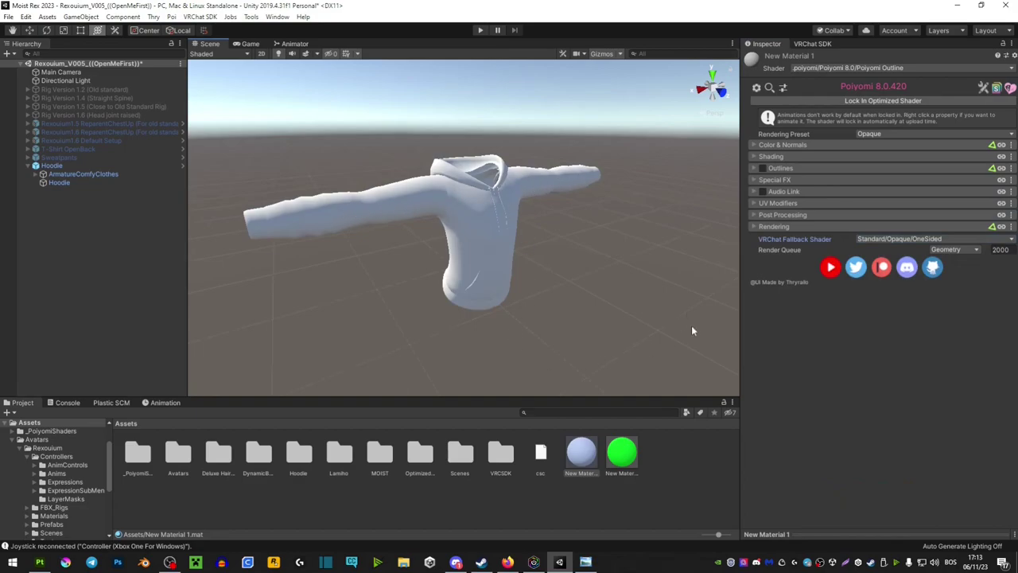
Step: Switch from Unity to the desktop
key("super+d")
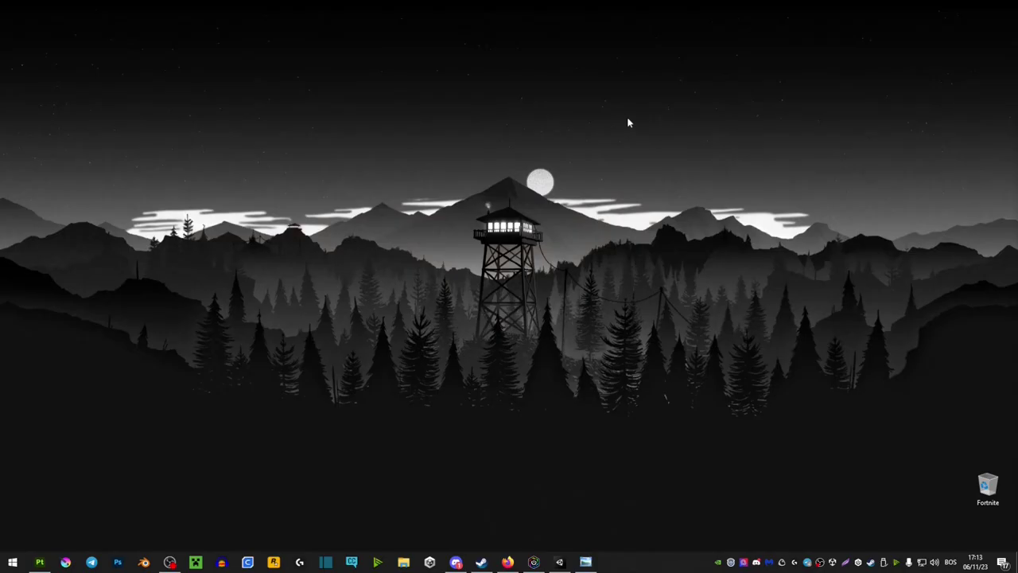